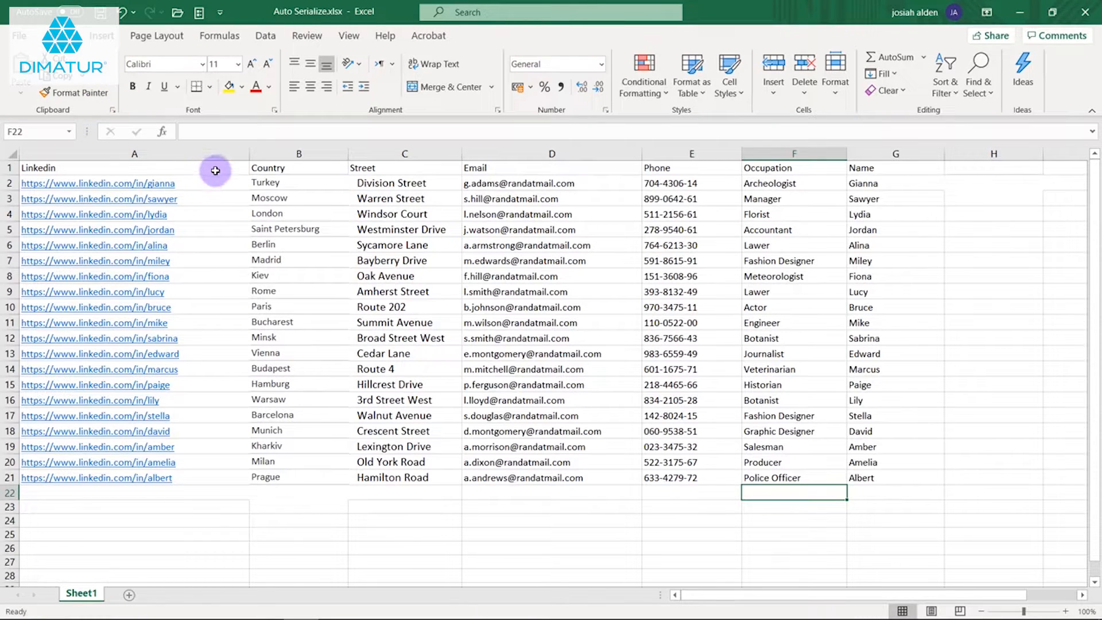
# Step: Examine the spreadsheet's Linkedin, Country, Street, Email, Phone, Occupation and Name columns to see which headings hold the card data
pyautogui.moveTo(215, 170); pyautogui.dragTo(212, 482)
pyautogui.click(216, 502)
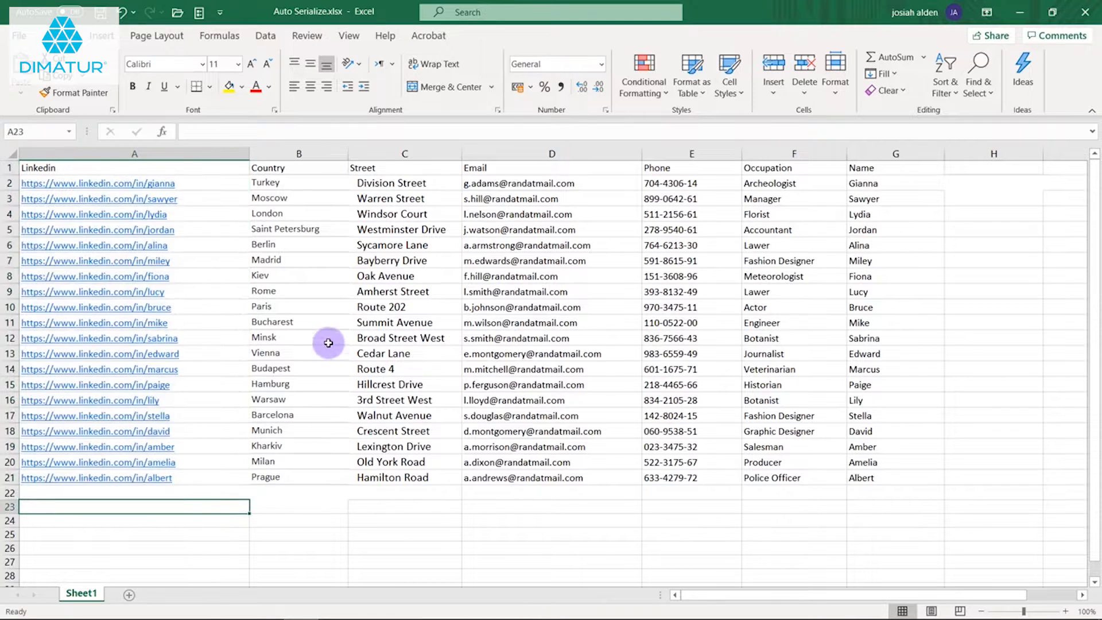
pyautogui.click(306, 154)
pyautogui.click(401, 153)
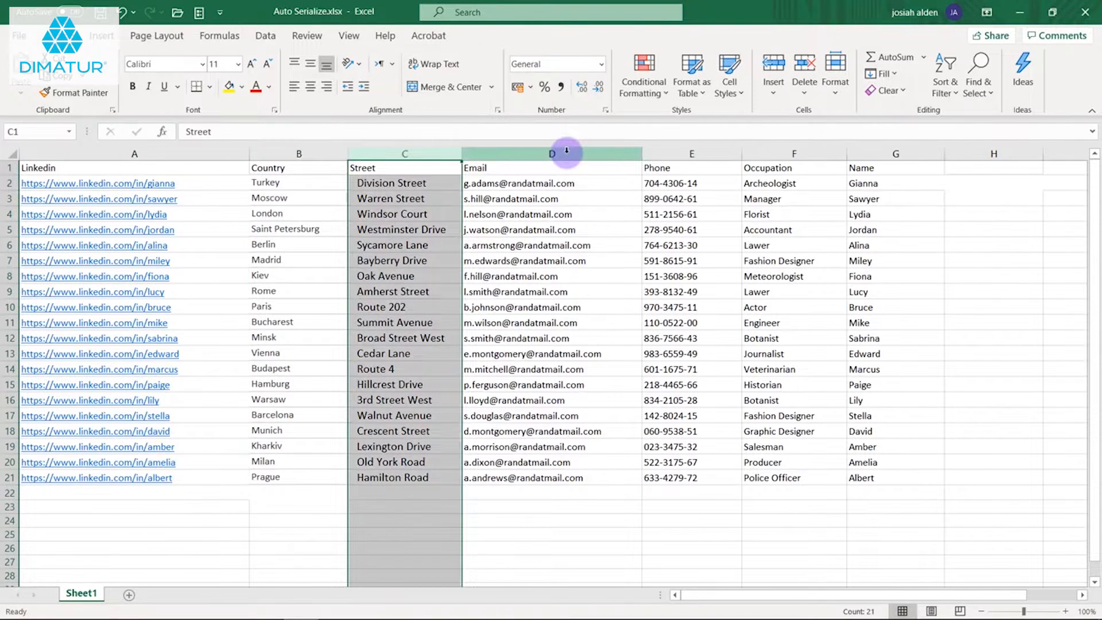
pyautogui.click(567, 151)
pyautogui.click(691, 151)
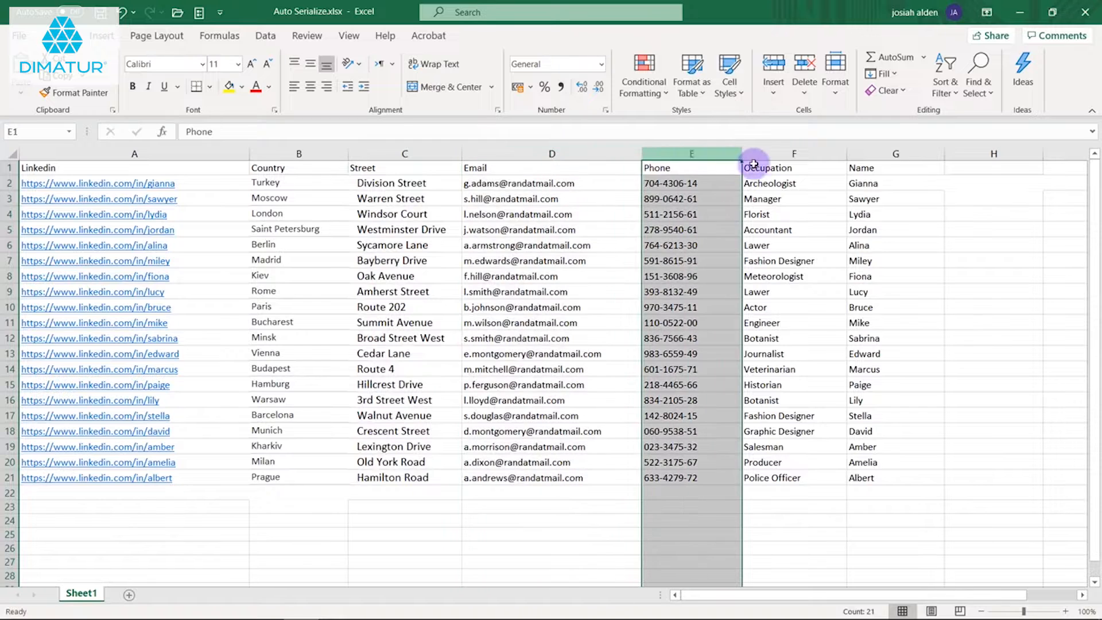
pyautogui.click(787, 160)
pyautogui.click(888, 155)
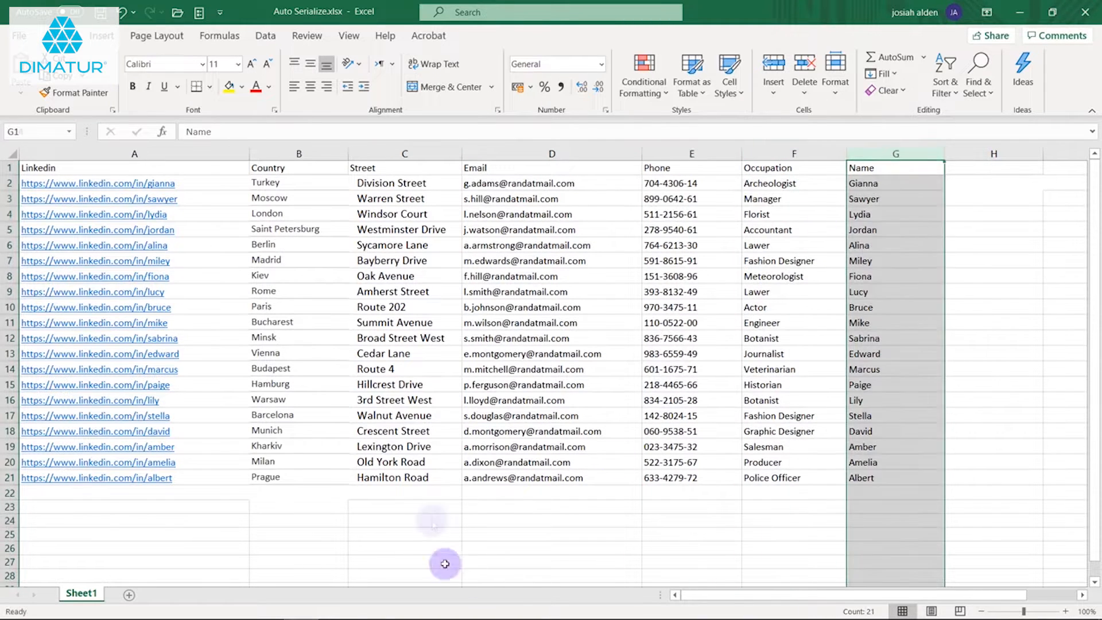
pyautogui.click(371, 520)
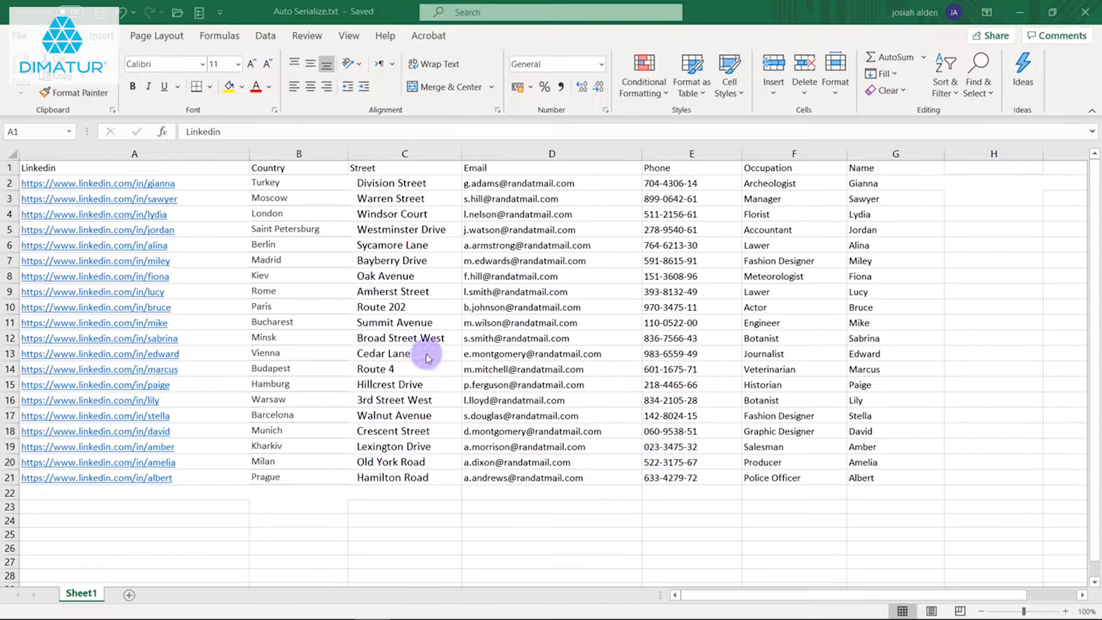
pyautogui.click(201, 173)
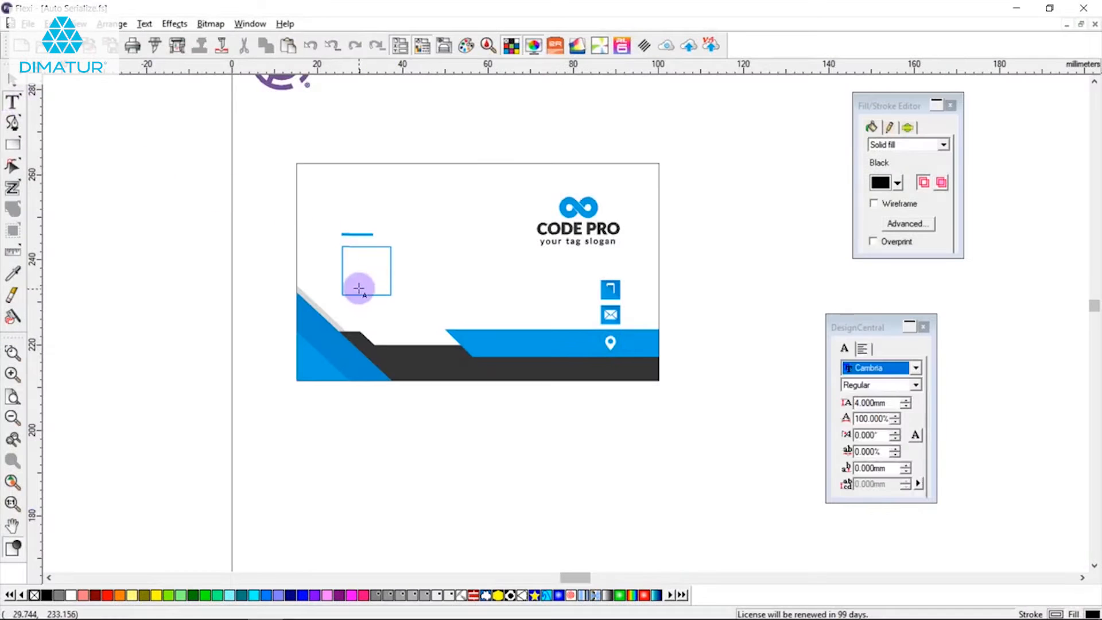
# Step: Add the text "Linkedin" near the blue square frame on the card and convert it to a QR code
pyautogui.click(348, 265)
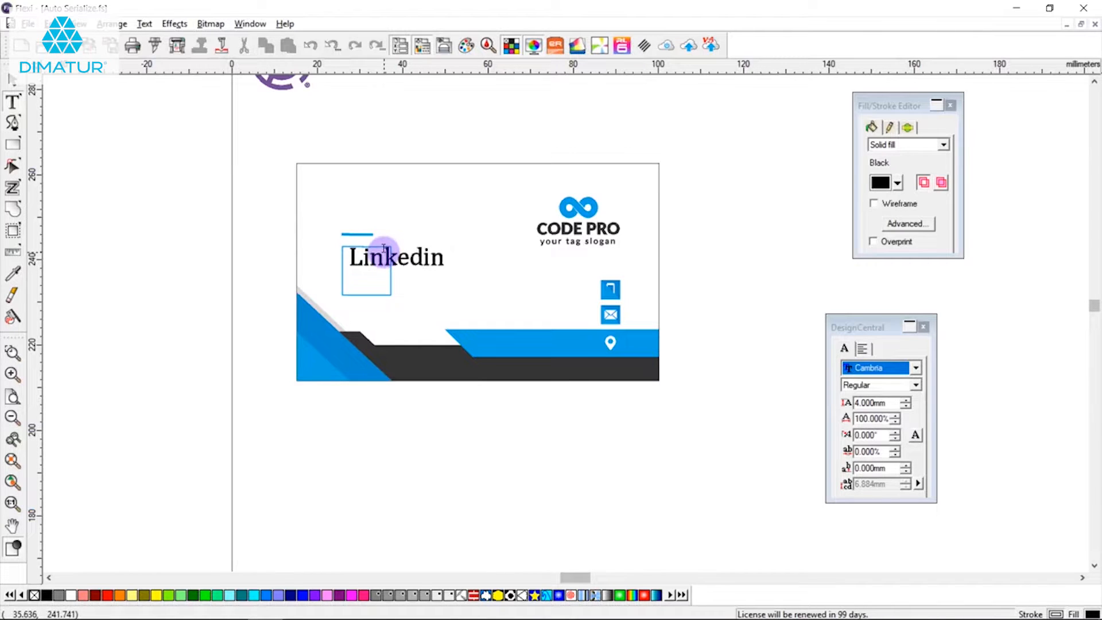
pyautogui.click(14, 85)
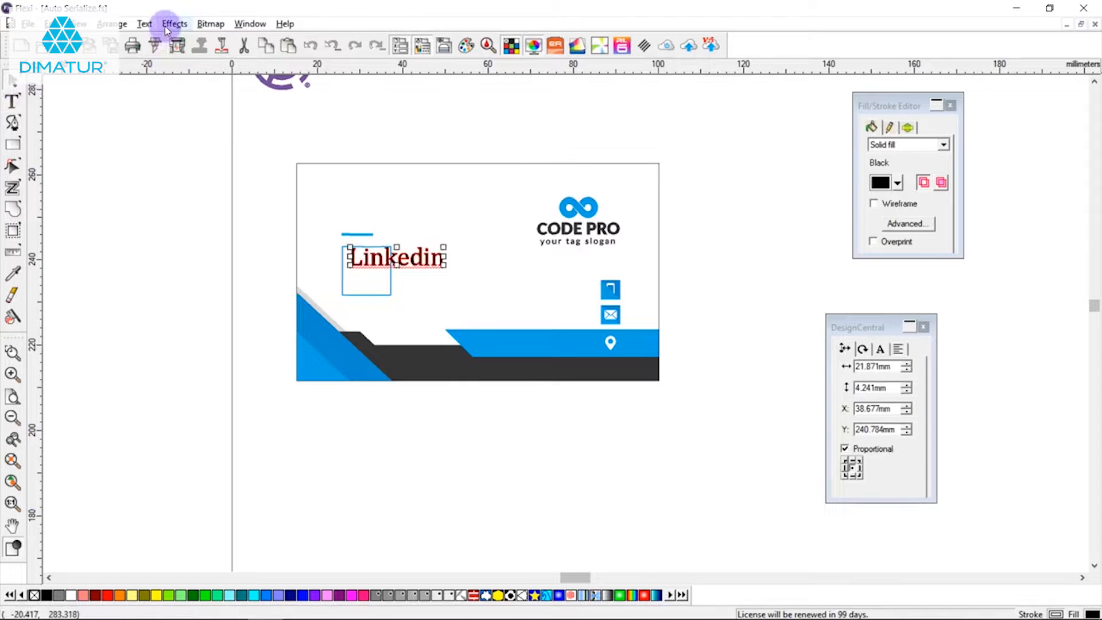
pyautogui.click(145, 24)
pyautogui.moveTo(262, 302)
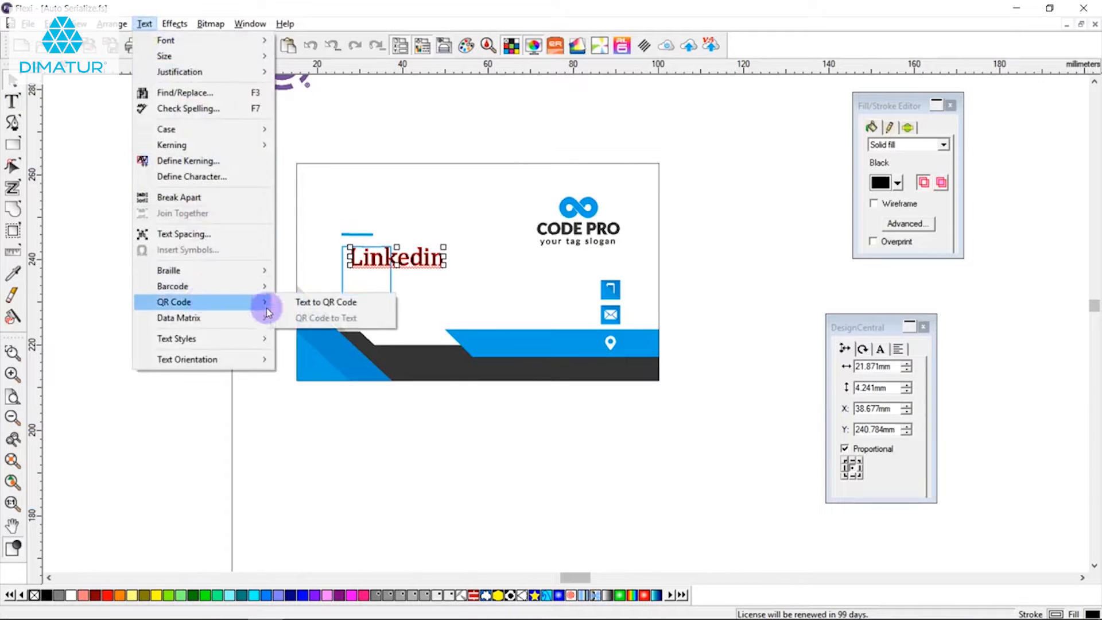
pyautogui.click(305, 304)
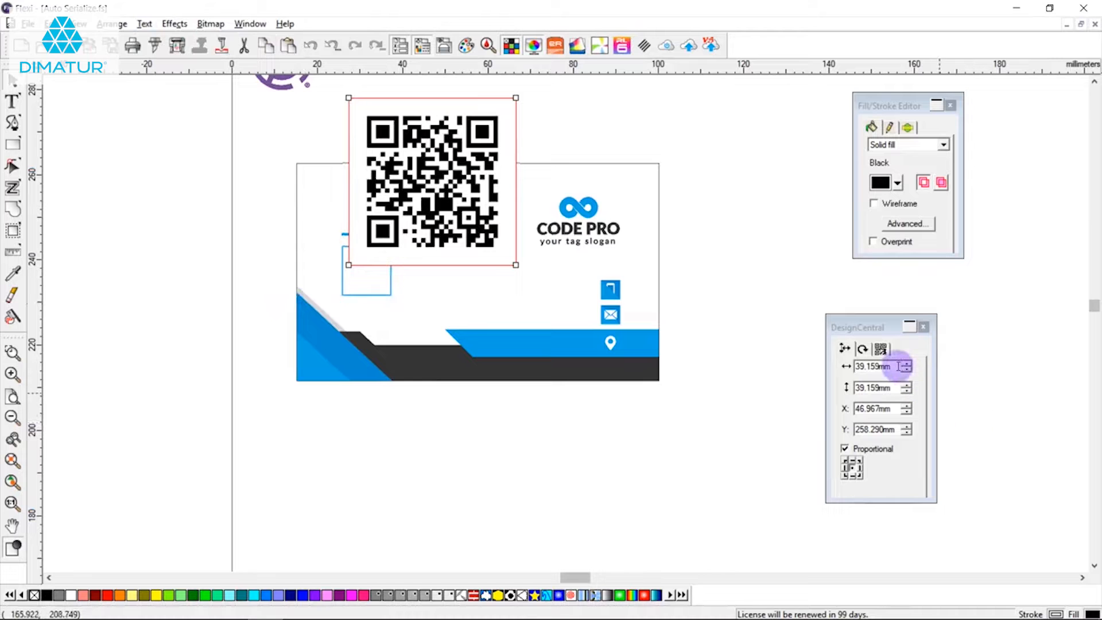
# Step: Resize the QR code proportionally to a width of 10 mm and set its type to Web URL
pyautogui.click(899, 366)
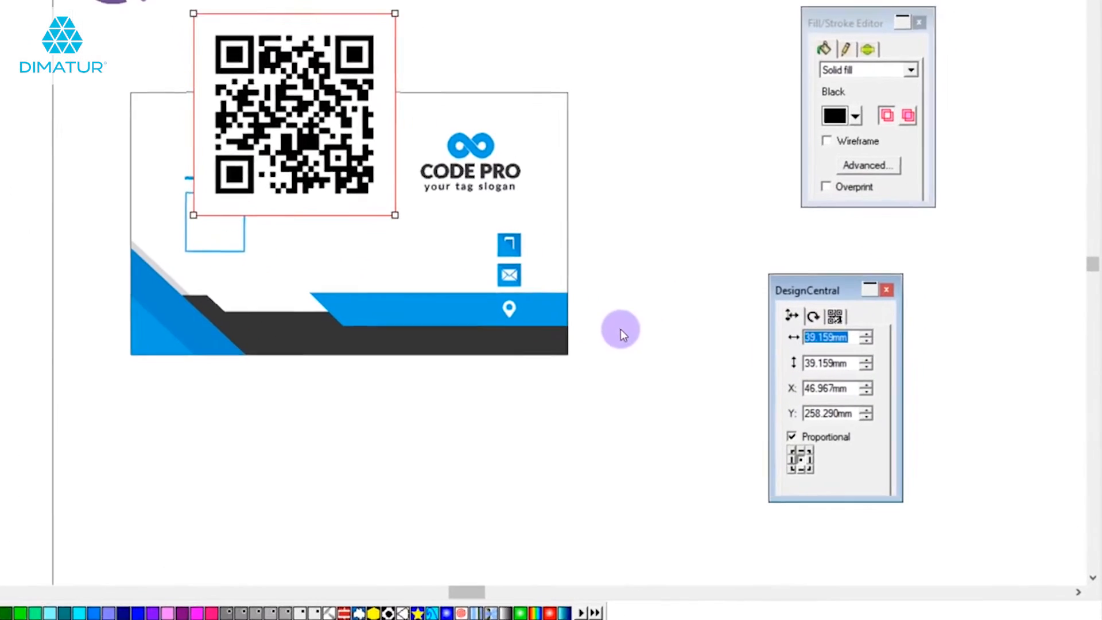
pyautogui.write('10')
pyautogui.press('Return')
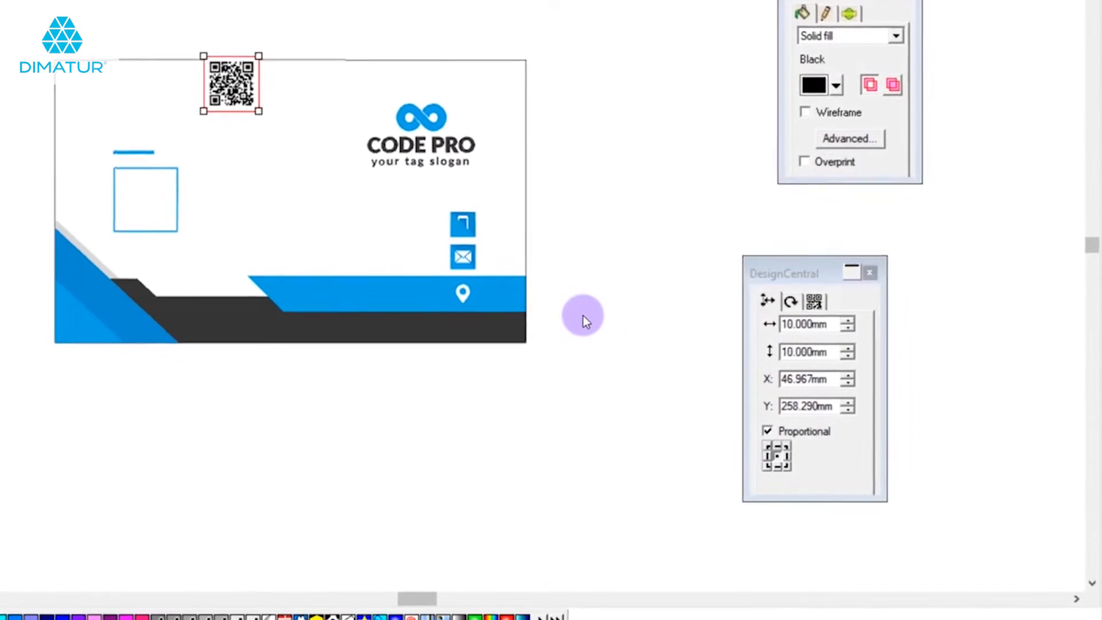
pyautogui.click(816, 300)
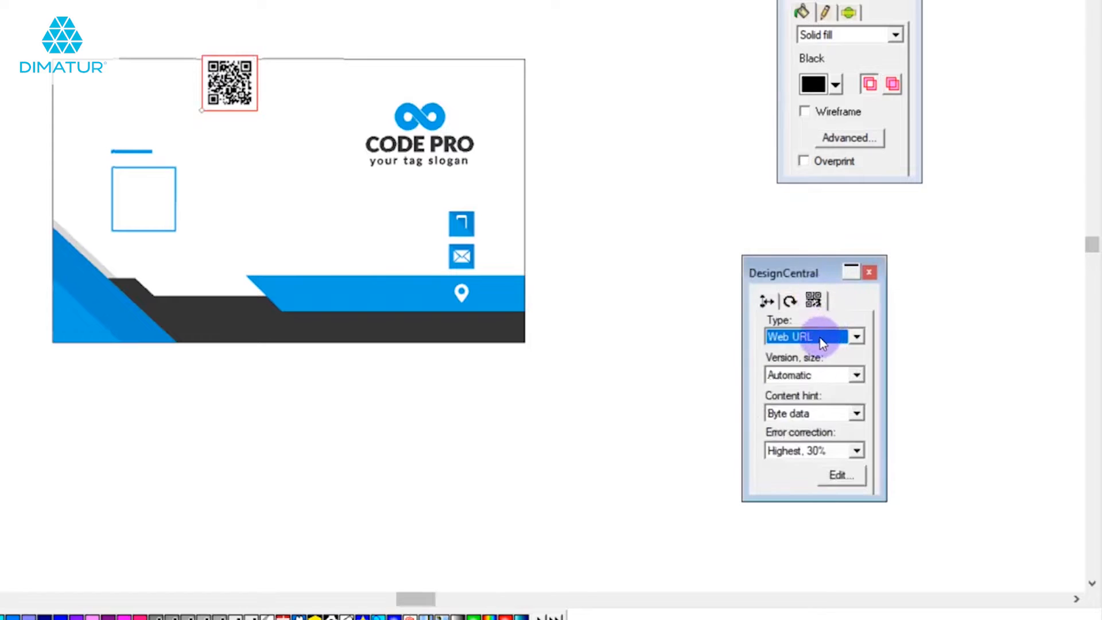
pyautogui.click(820, 338)
pyautogui.click(802, 366)
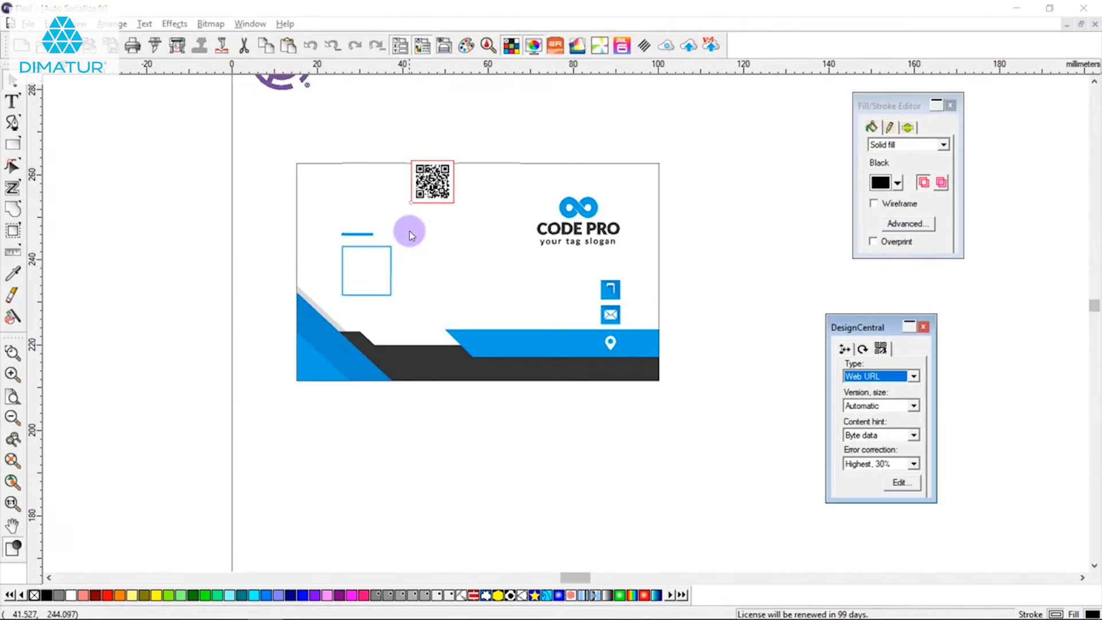
# Step: Center the QR code inside the blue square frame on the card
pyautogui.click(391, 291)
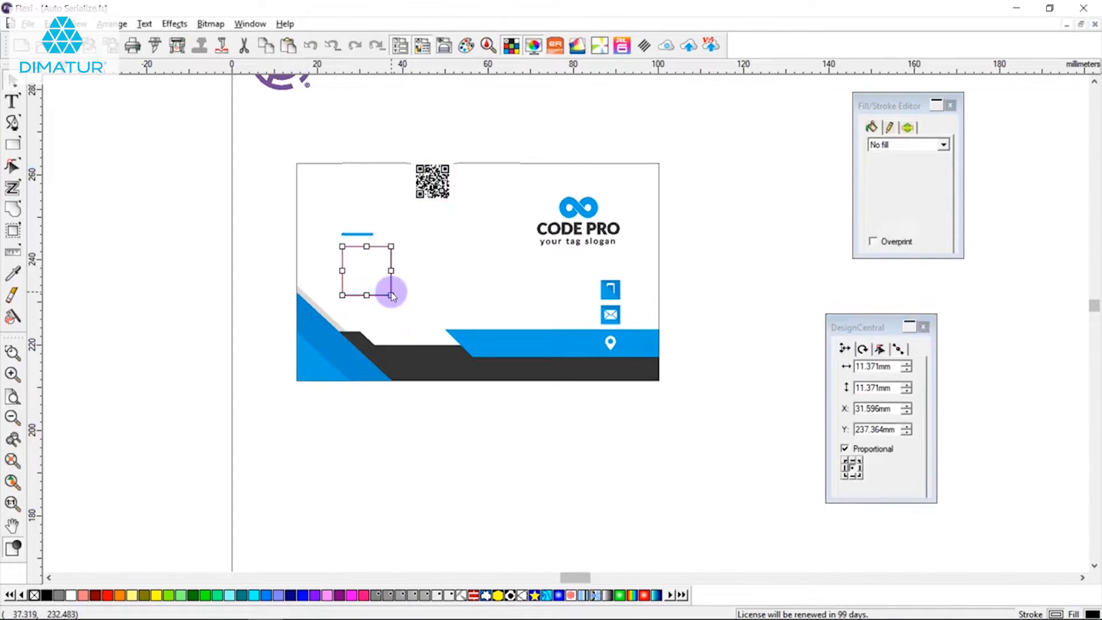
pyautogui.keyDown('shift'); pyautogui.click(427, 193); pyautogui.keyUp('shift')
pyautogui.press('F7')
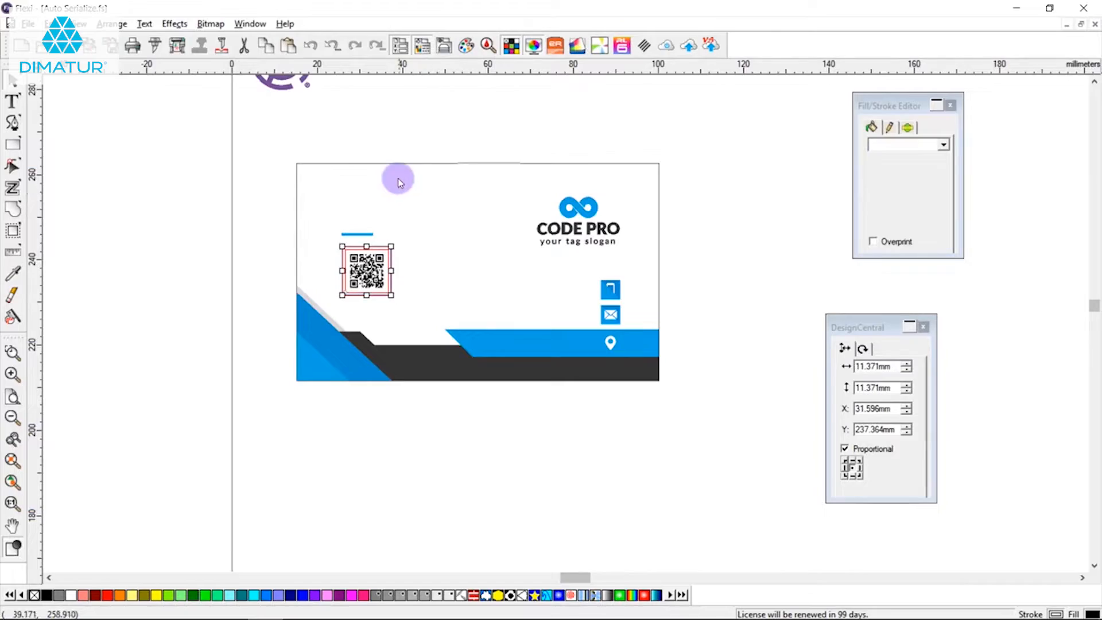
pyautogui.click(400, 152)
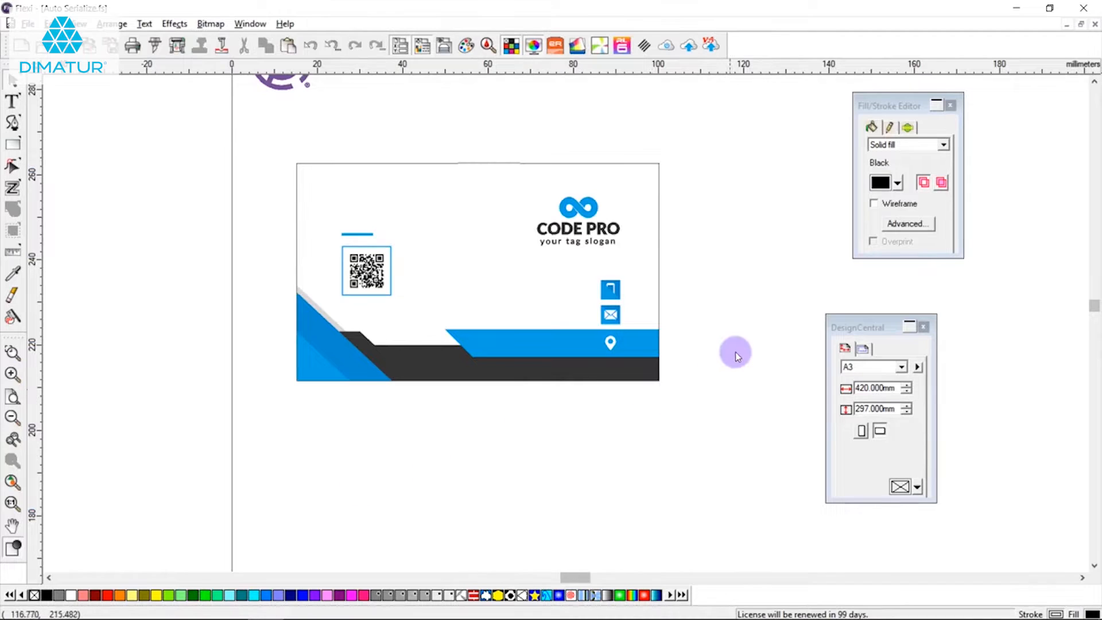
# Step: Set the default fill colour to white and the alignment for new text to right
pyautogui.click(896, 184)
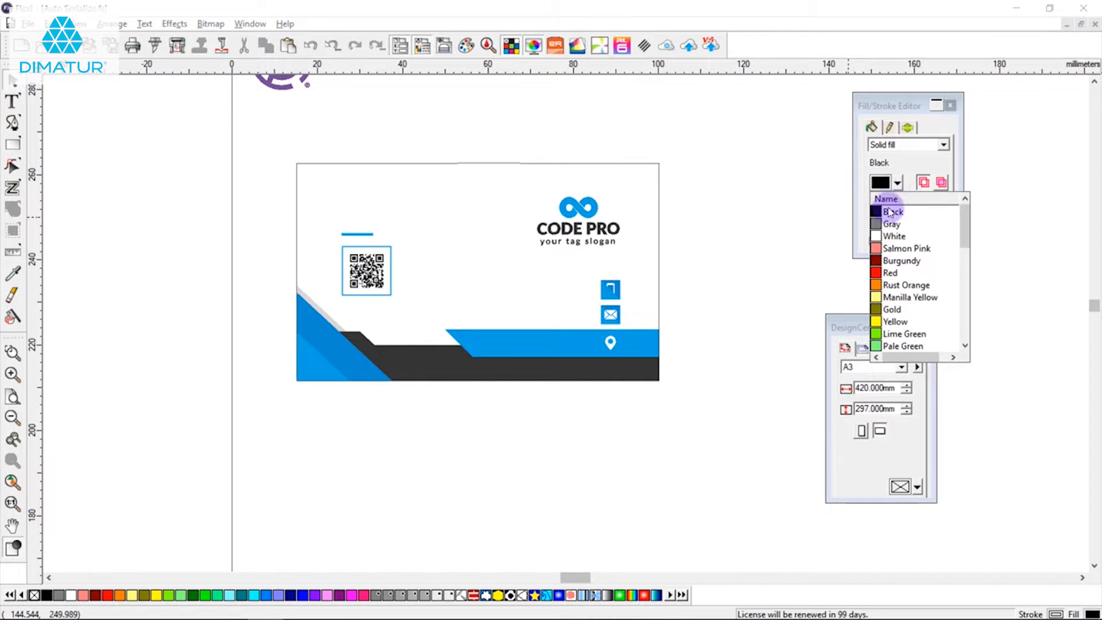
pyautogui.click(877, 240)
pyautogui.click(12, 102)
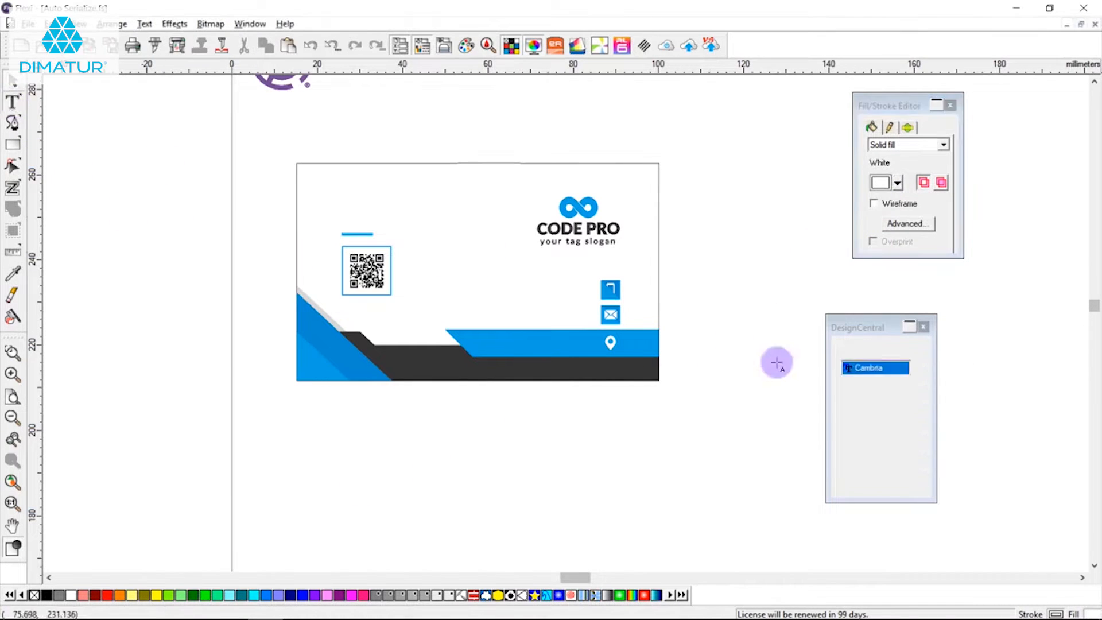
pyautogui.click(862, 349)
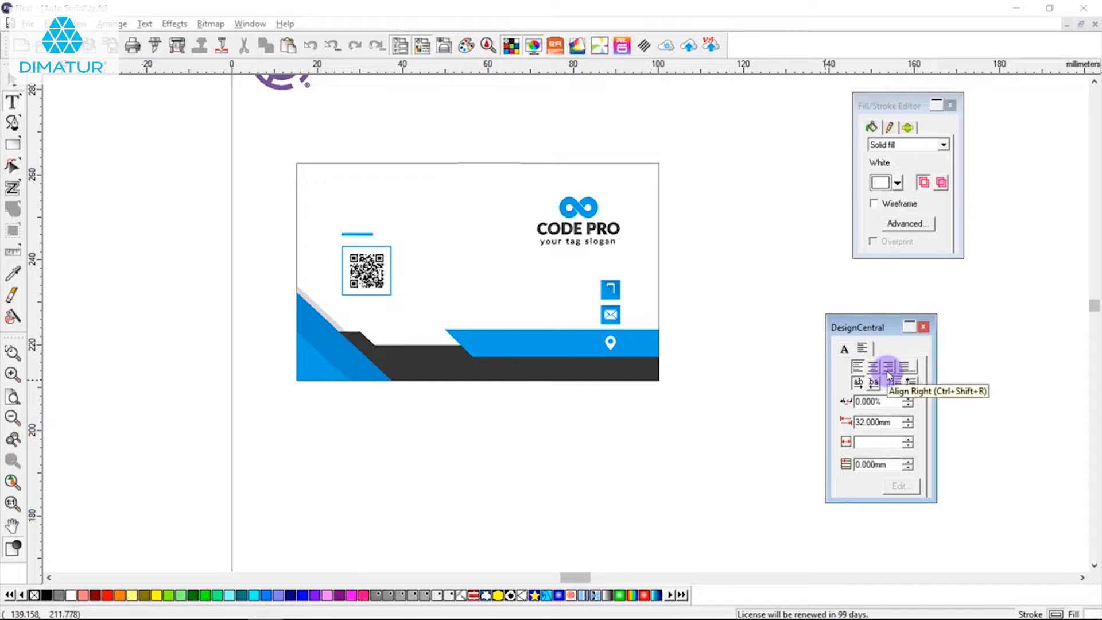
pyautogui.click(888, 371)
# Step: Add the text "Country" in Cambria with a 2.5 mm height on the blue band, just left of the location pin
pyautogui.scroll(3, 626, 376)
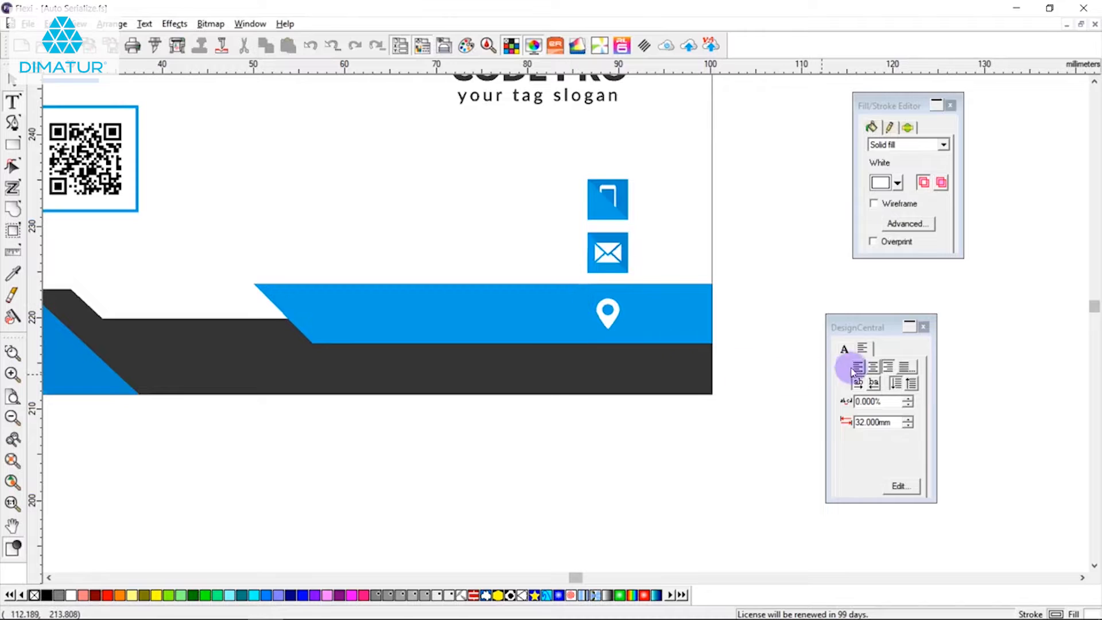
pyautogui.click(845, 349)
pyautogui.doubleClick(884, 402)
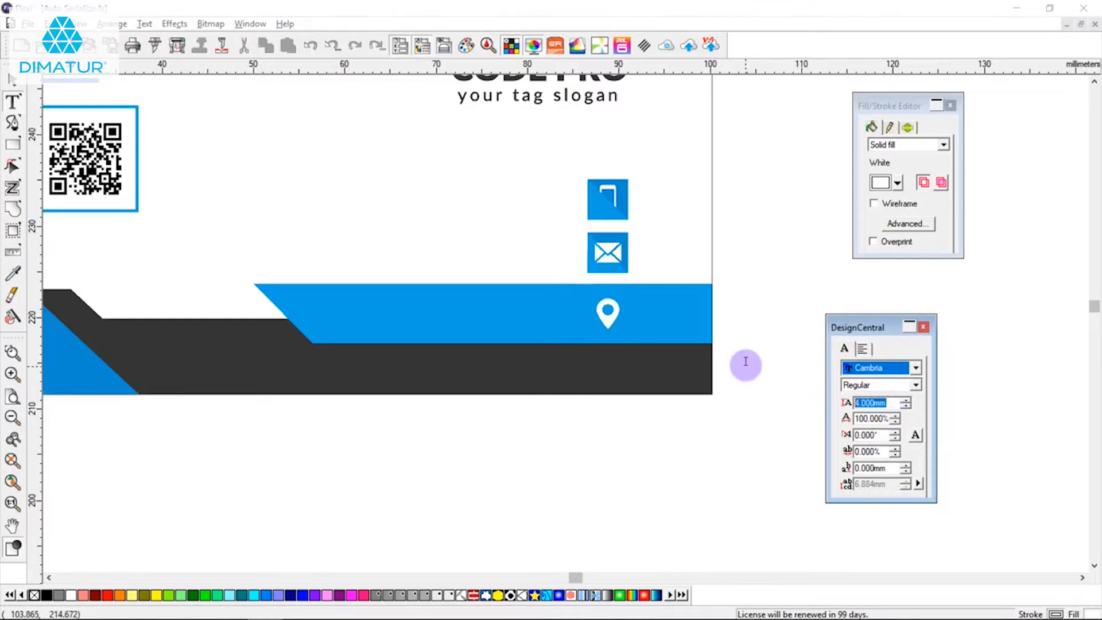
pyautogui.write('2.5')
pyautogui.click(873, 419)
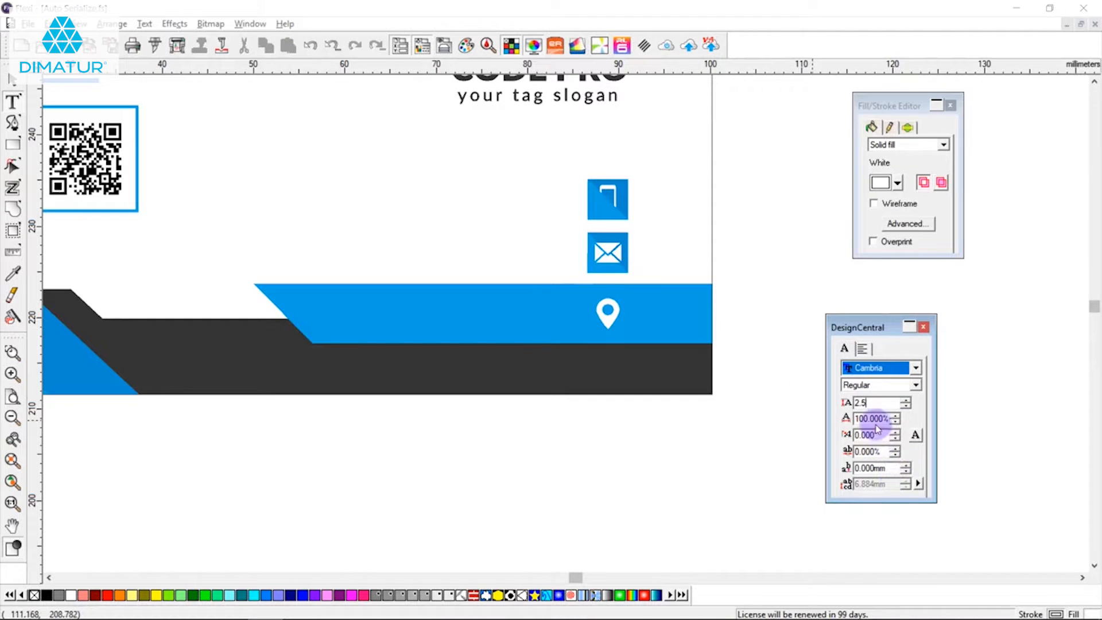
pyautogui.click(585, 302)
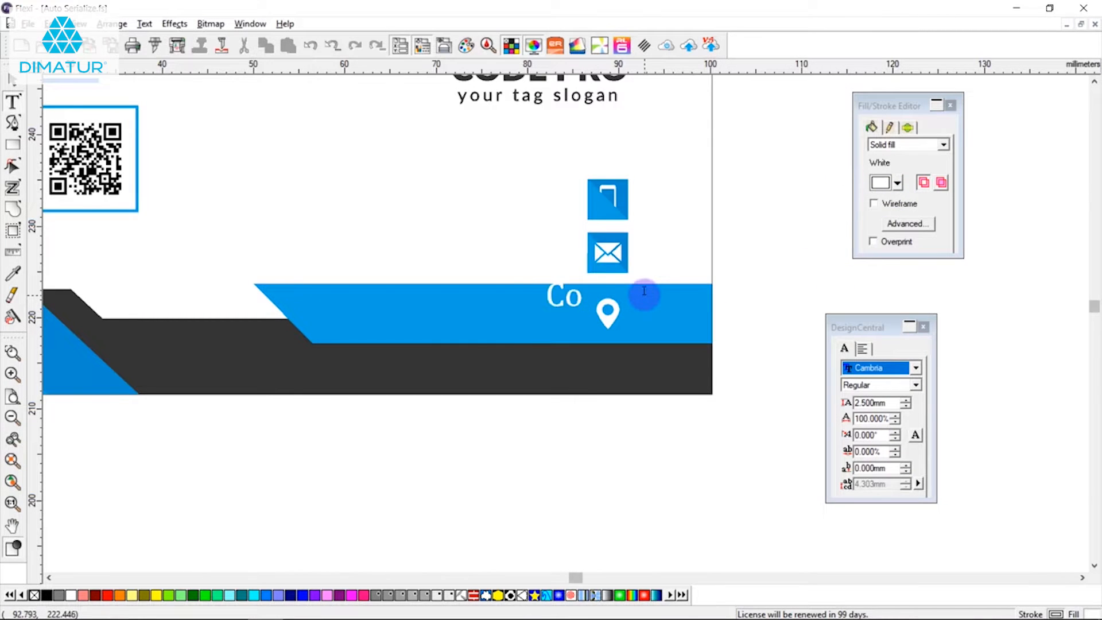
pyautogui.click(13, 78)
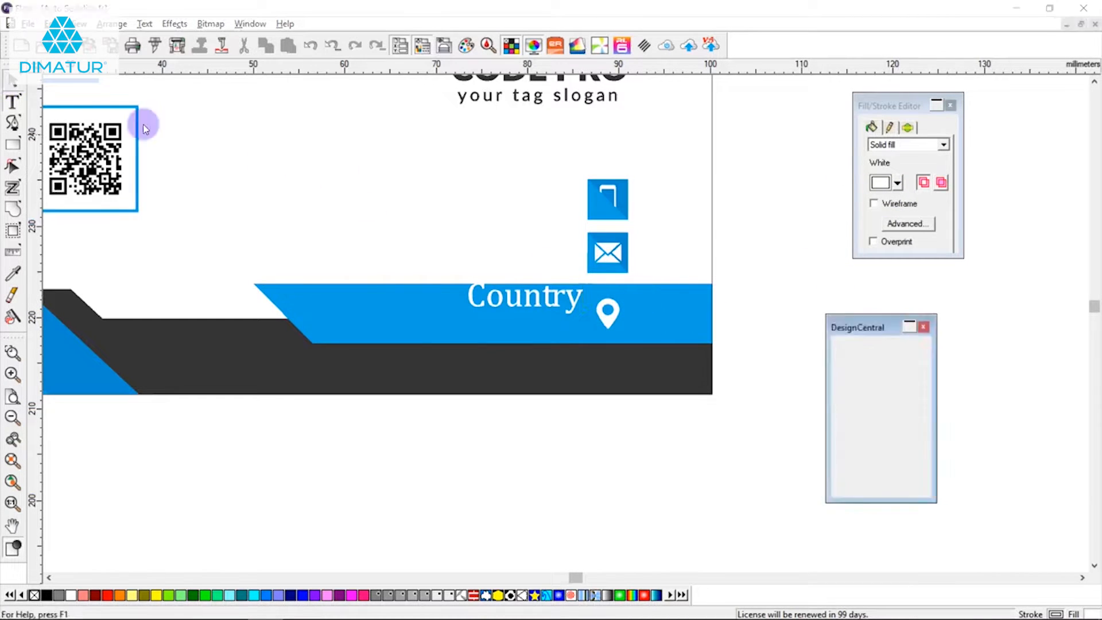
pyautogui.click(524, 309)
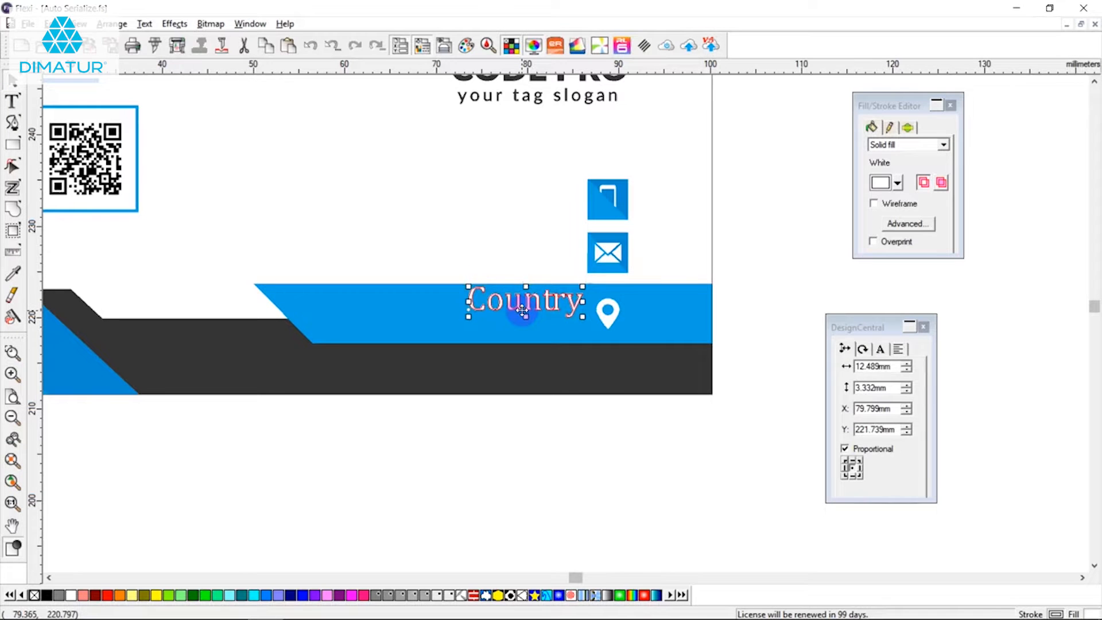
pyautogui.click(519, 459)
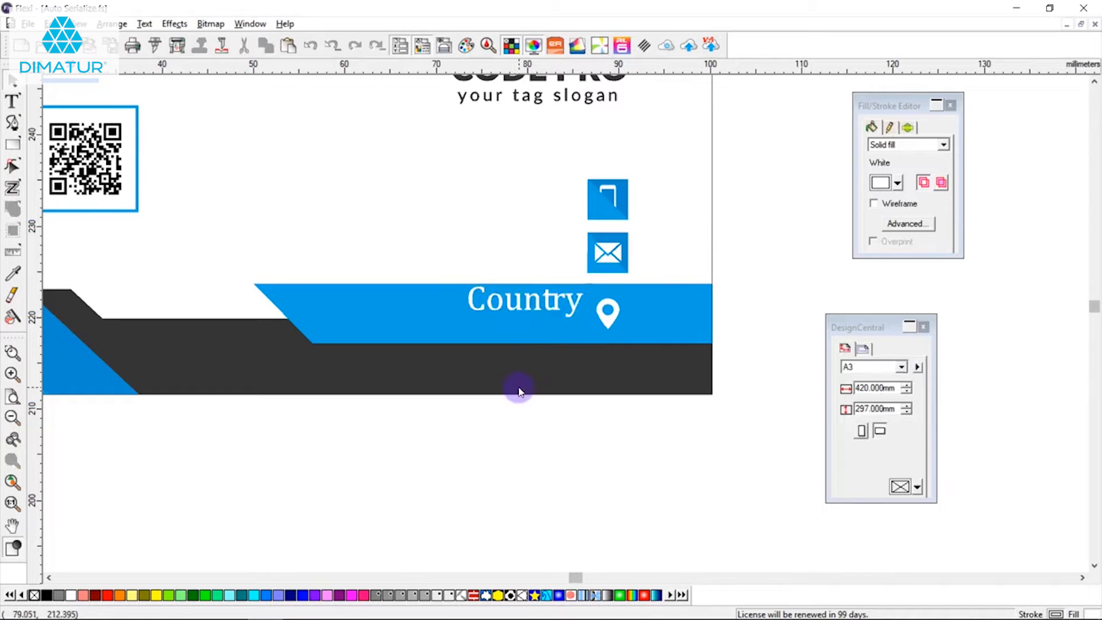
# Step: Add the text "Street" below "Country" on the blue band and set its height to 1.5 mm
pyautogui.scroll(-2, 518, 391)
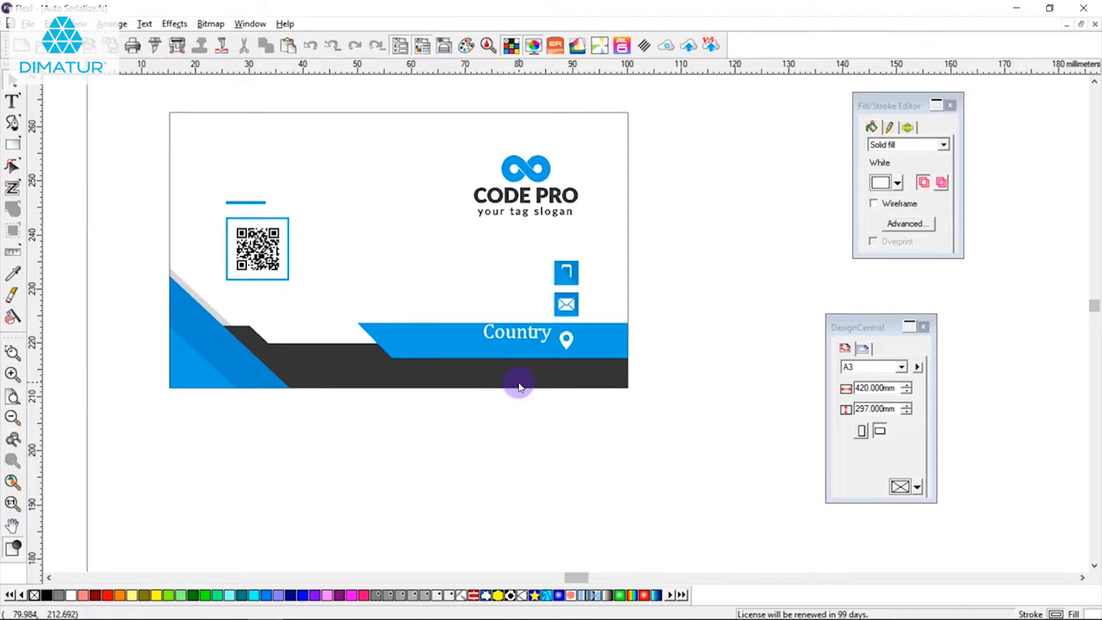
pyautogui.click(12, 101)
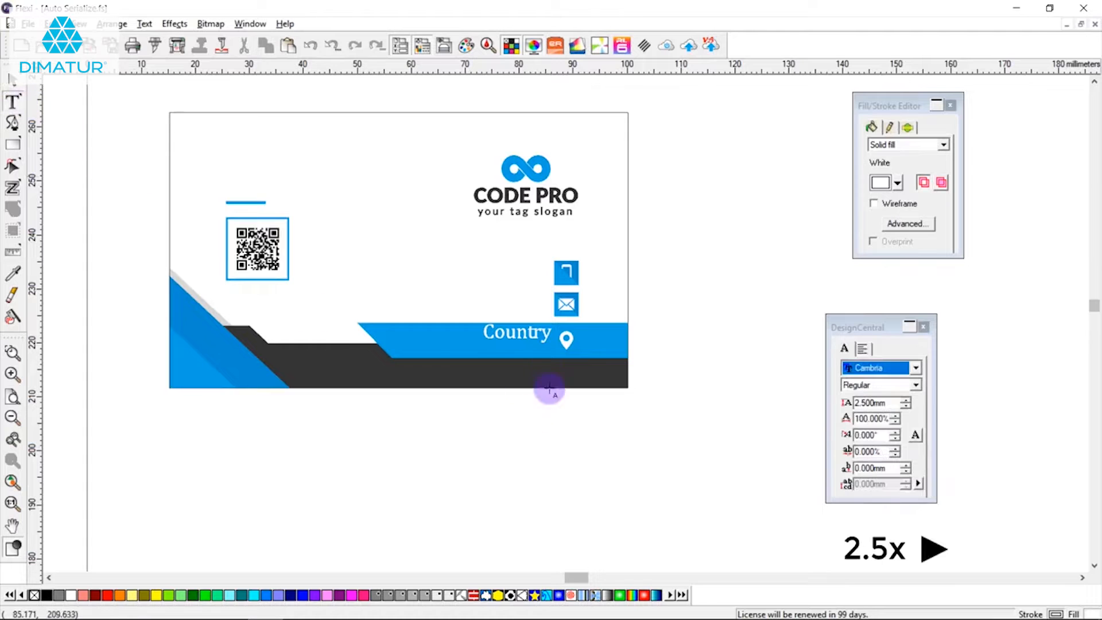
pyautogui.click(12, 80)
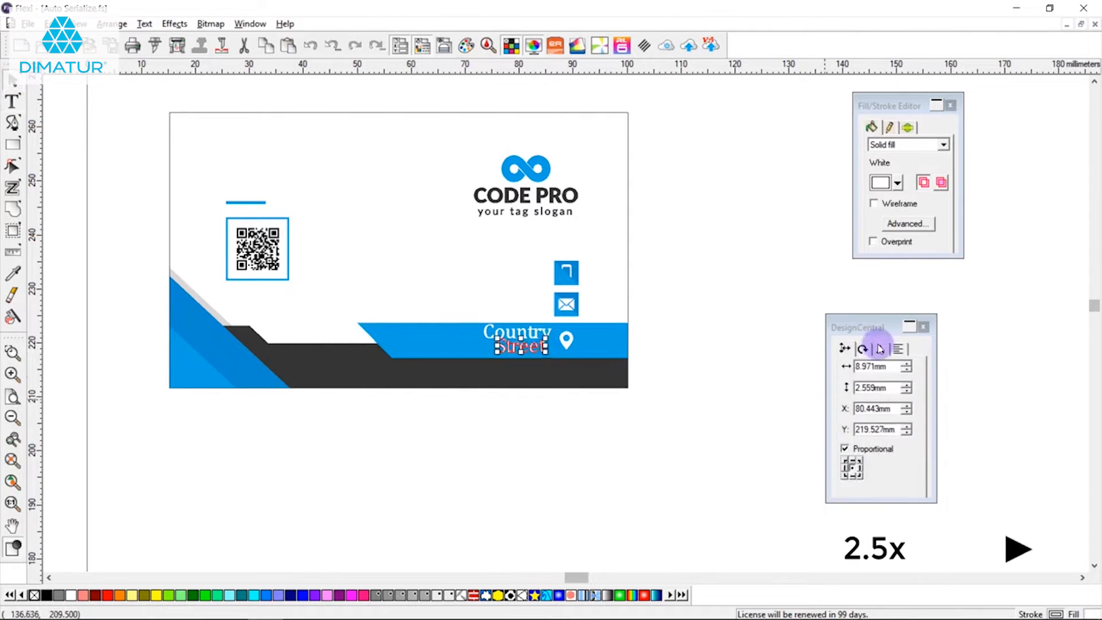
pyautogui.click(879, 348)
pyautogui.moveTo(896, 401); pyautogui.dragTo(836, 402)
pyautogui.write('1.5')
pyautogui.press('Return')
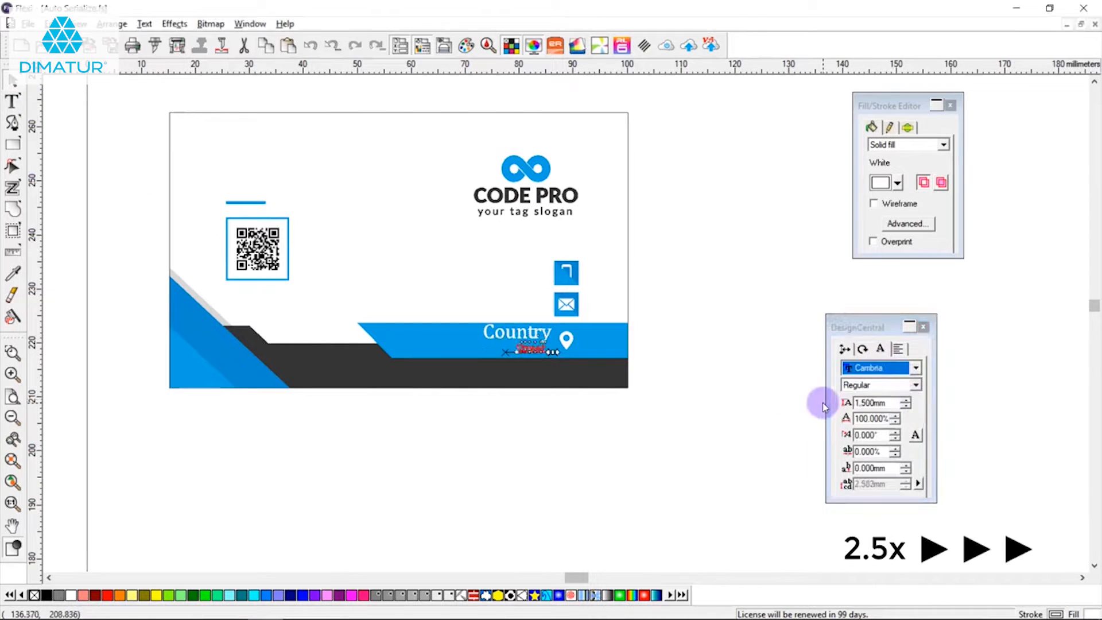
pyautogui.click(572, 390)
# Step: Set the default fill colour to black and add the text "Email" left of the envelope icon
pyautogui.click(895, 182)
pyautogui.click(884, 213)
pyautogui.click(12, 101)
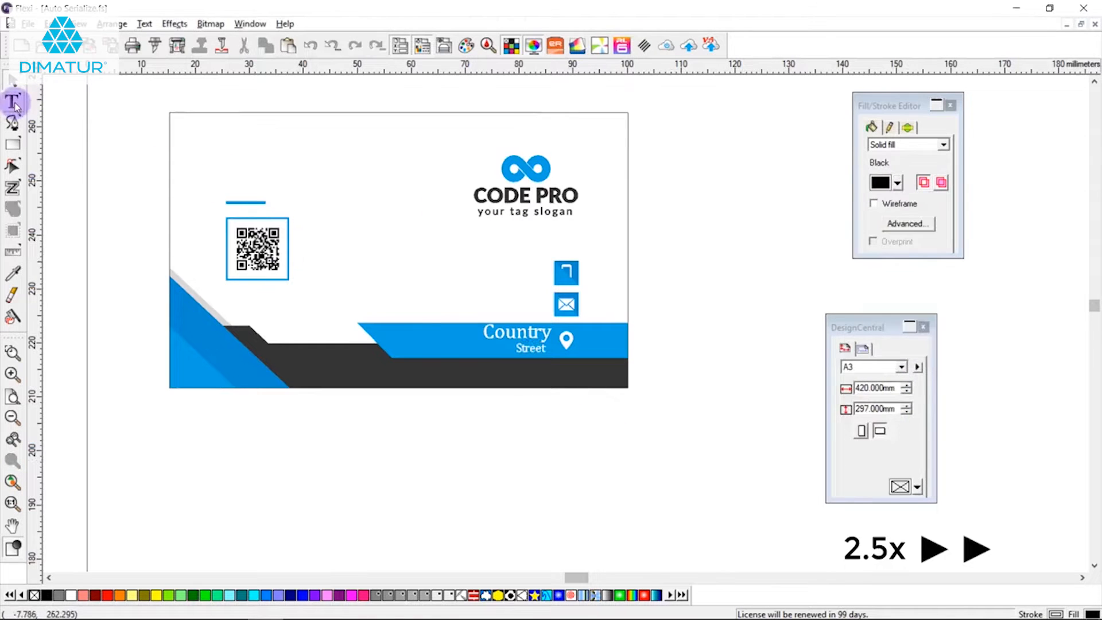
pyautogui.click(545, 307)
pyautogui.write('Email')
pyautogui.press('Escape')
# Step: Align the "Email" text with the envelope icon so their vertical centers match
pyautogui.click(562, 307)
pyautogui.keyDown('shift'); pyautogui.click(531, 304); pyautogui.keyUp('shift')
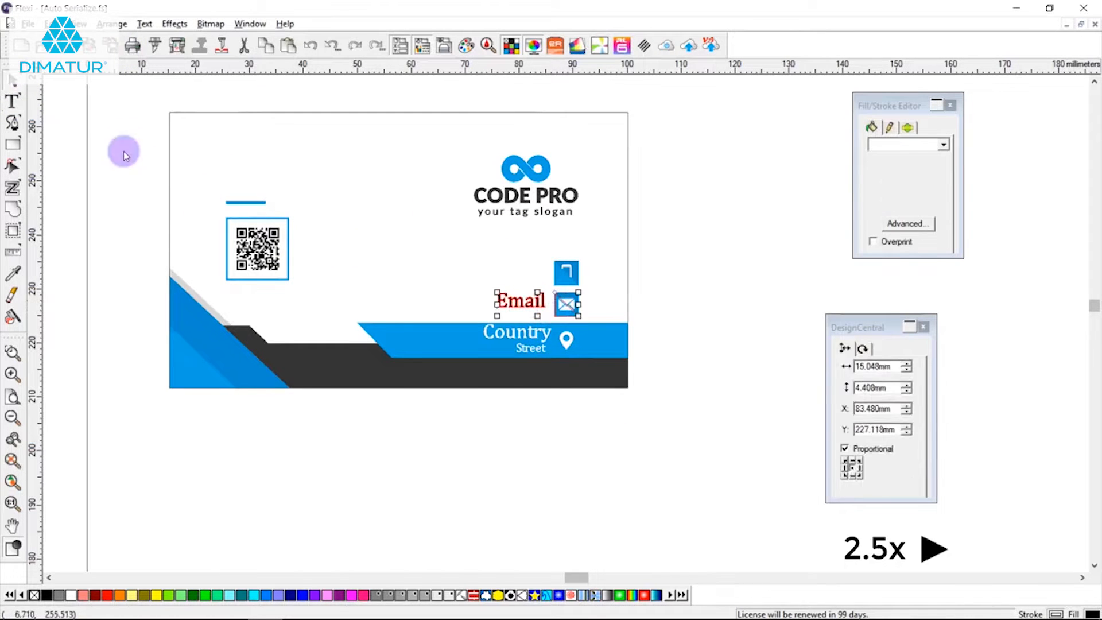
pyautogui.click(109, 23)
pyautogui.moveTo(195, 302)
pyautogui.click(370, 365)
# Step: Add the text "Phone" left of the phone icon, above "Email"
pyautogui.click(12, 101)
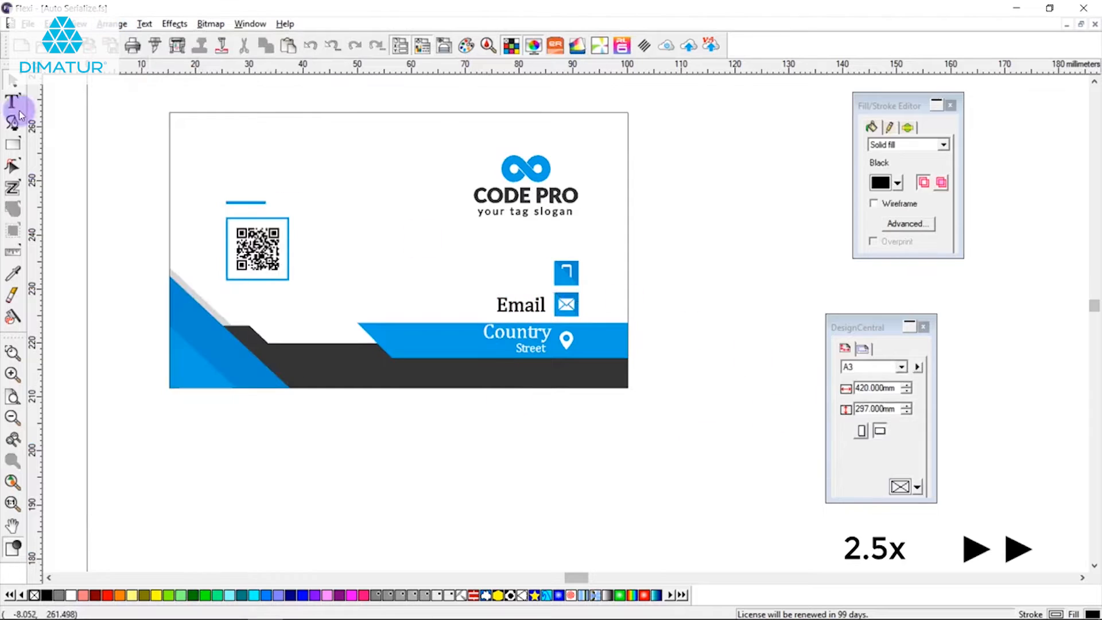
pyautogui.click(542, 265)
pyautogui.write('Phone')
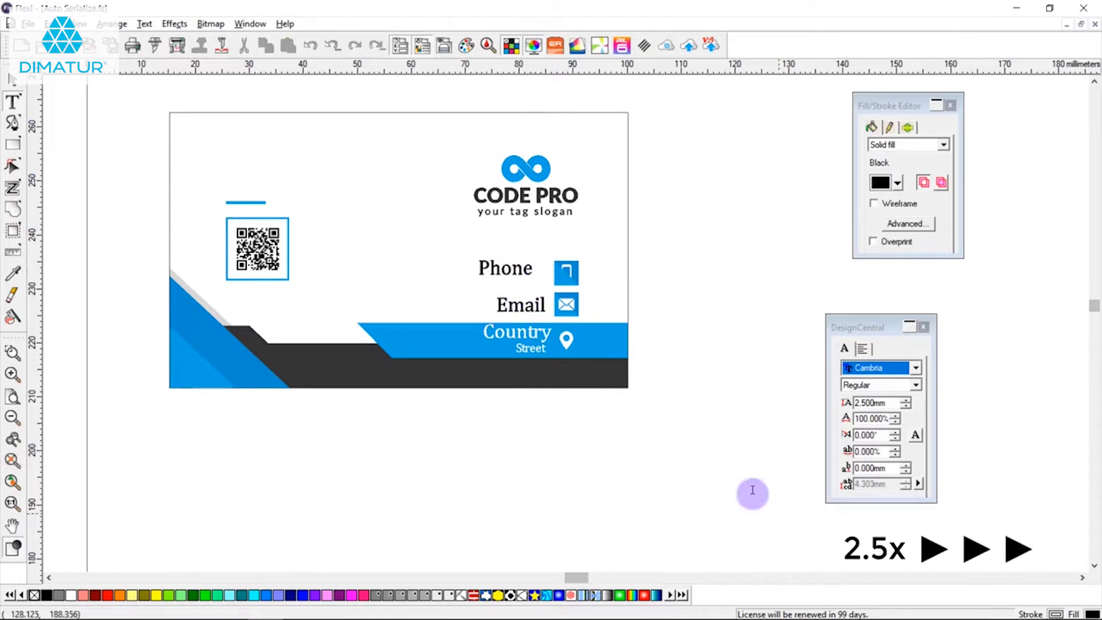
# Step: Align the "Phone" text with the phone icon so their horizontal center lines match
pyautogui.click(12, 80)
pyautogui.click(562, 275)
pyautogui.keyDown('shift'); pyautogui.click(504, 268); pyautogui.keyUp('shift')
pyautogui.click(118, 24)
pyautogui.moveTo(195, 302)
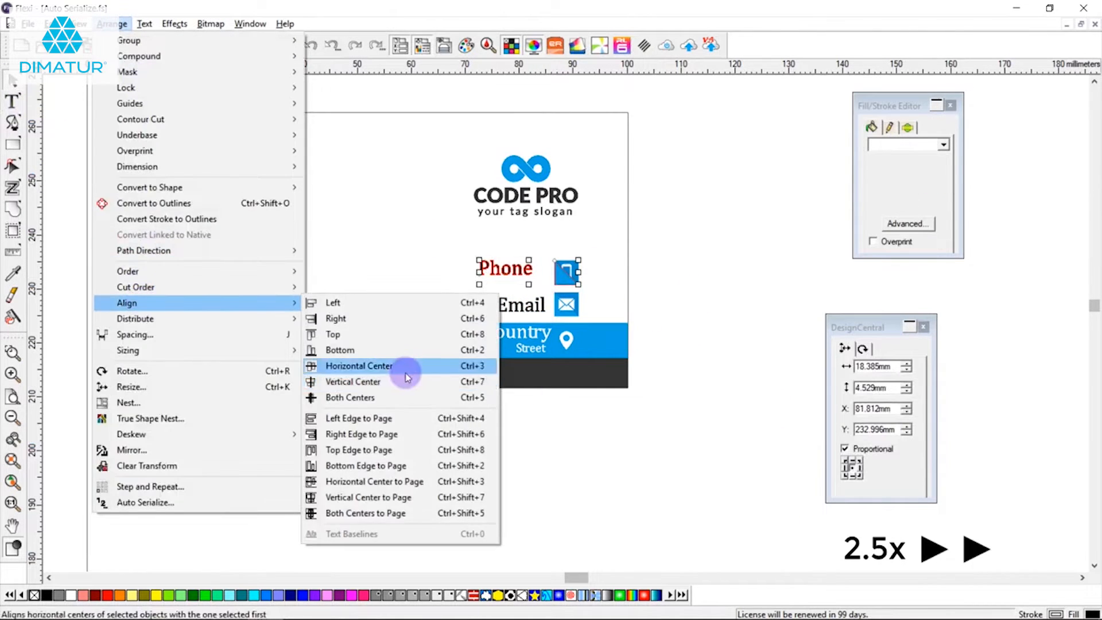
pyautogui.click(405, 367)
pyautogui.click(660, 297)
# Step: Center the "Email" text directly under the "Phone" text
pyautogui.click(525, 277)
pyautogui.keyDown('shift'); pyautogui.click(535, 307); pyautogui.keyUp('shift')
pyautogui.click(113, 24)
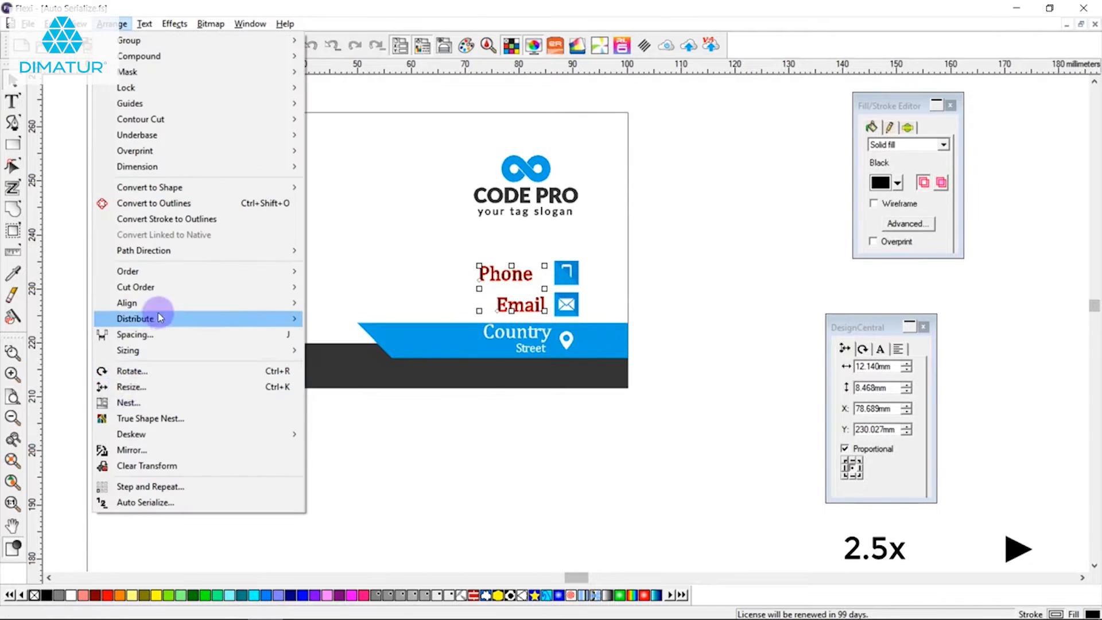
pyautogui.moveTo(150, 301)
pyautogui.click(369, 364)
pyautogui.click(325, 298)
# Step: Add the text "Occupation" above the short blue line with a height of 3 mm
pyautogui.click(12, 101)
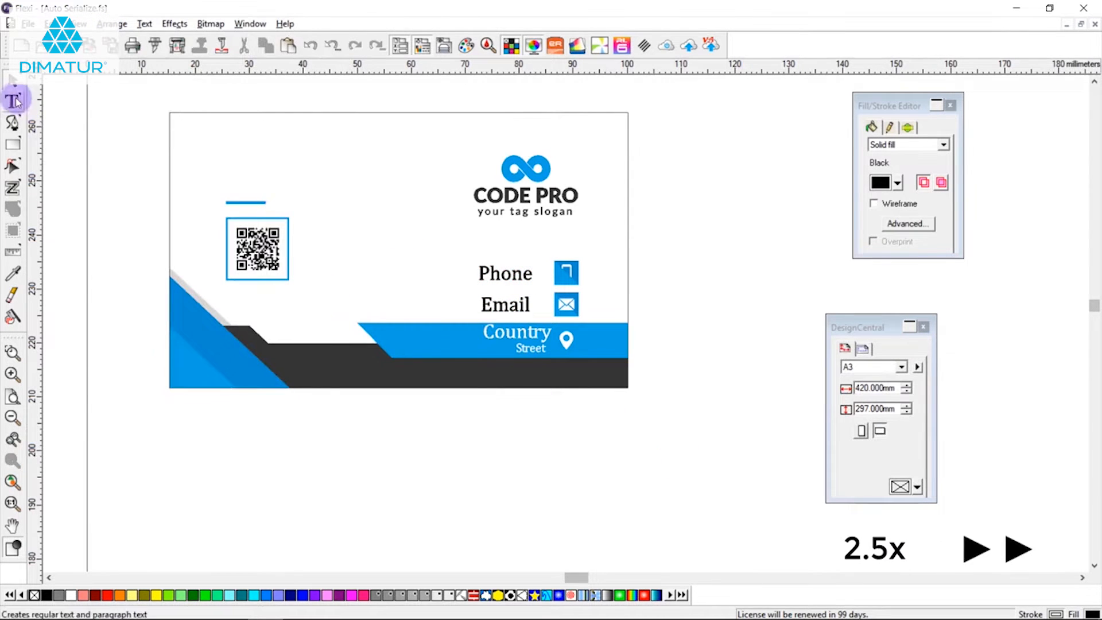
pyautogui.click(228, 184)
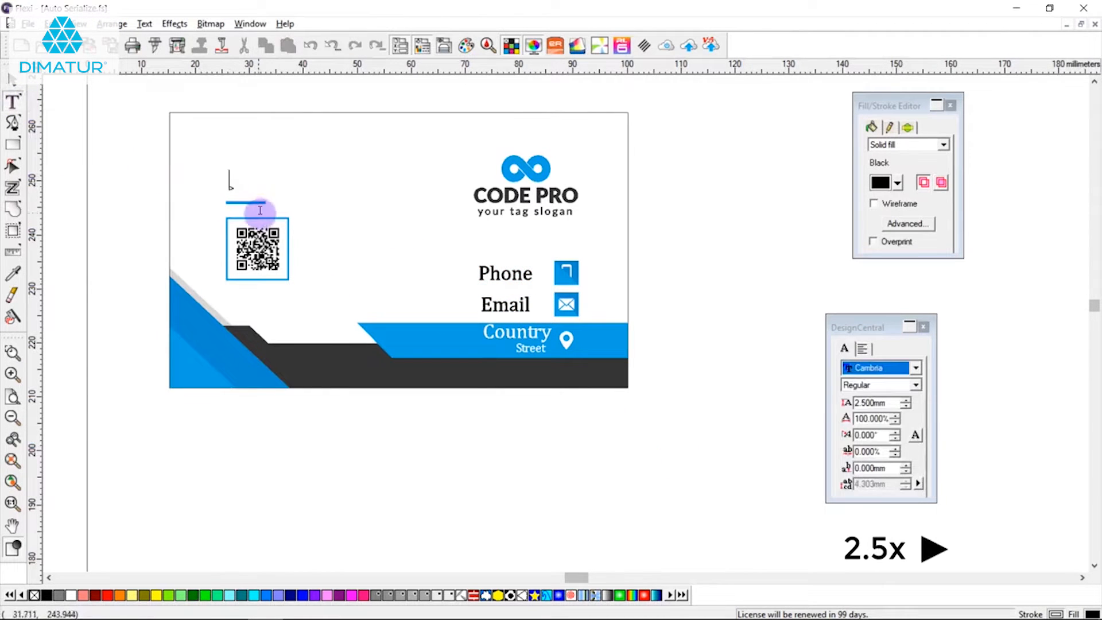
pyautogui.click(862, 348)
pyautogui.click(844, 348)
pyautogui.moveTo(887, 402); pyautogui.dragTo(761, 394)
pyautogui.write('3')
pyautogui.press('Return')
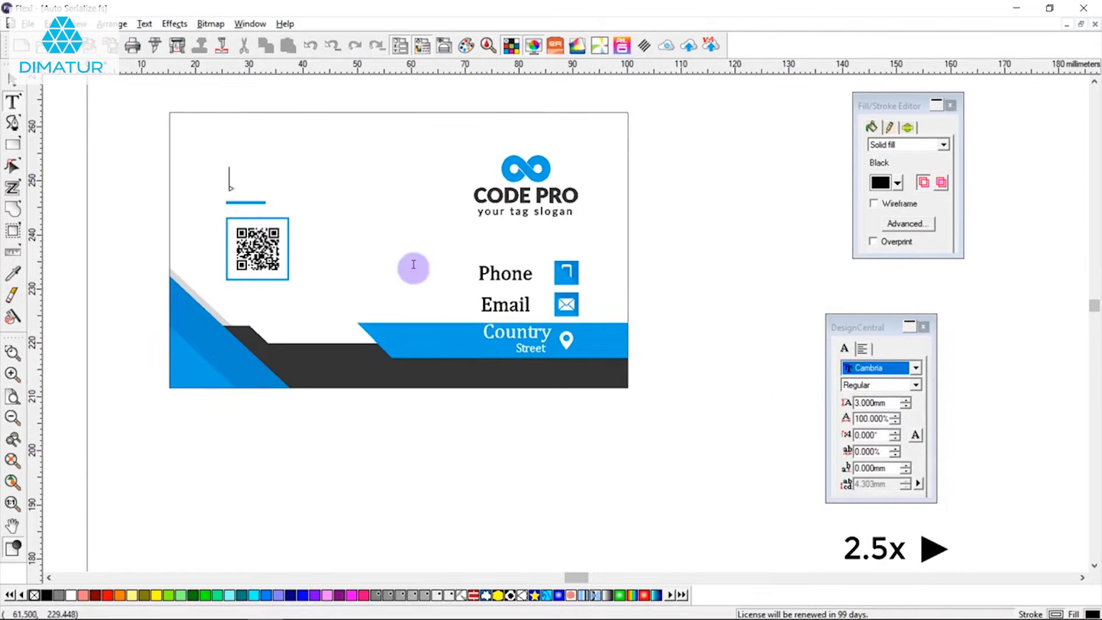
pyautogui.click(13, 80)
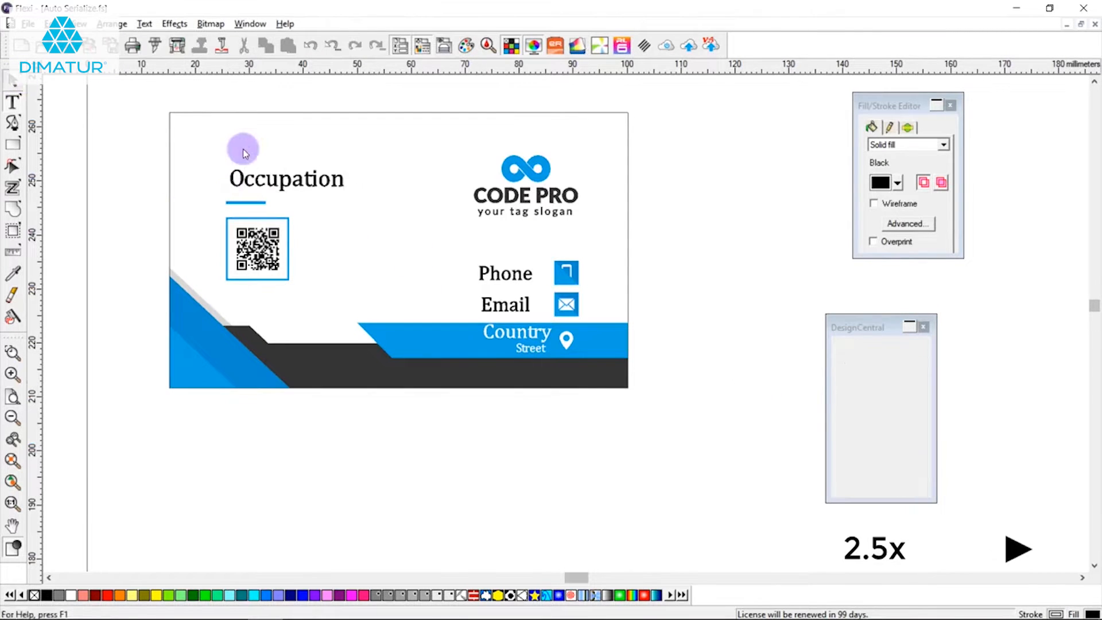
# Step: Nudge "Occupation" down closer to the short blue line and align the left edges of both
pyautogui.click(253, 177)
pyautogui.press('Down')
pyautogui.press('Down')
pyautogui.press('Down')
pyautogui.keyDown('shift'); pyautogui.click(243, 203); pyautogui.keyUp('shift')
pyautogui.click(112, 23)
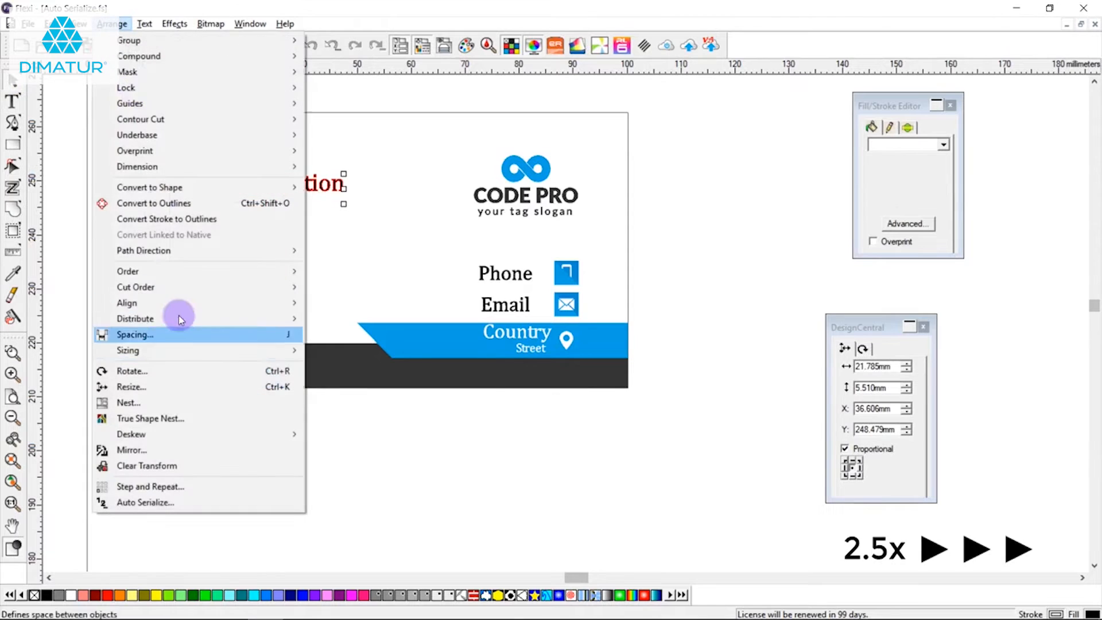
pyautogui.click(330, 302)
pyautogui.press('Escape')
# Step: Add the text "Name" above "Occupation" with a height of 5 mm
pyautogui.click(12, 101)
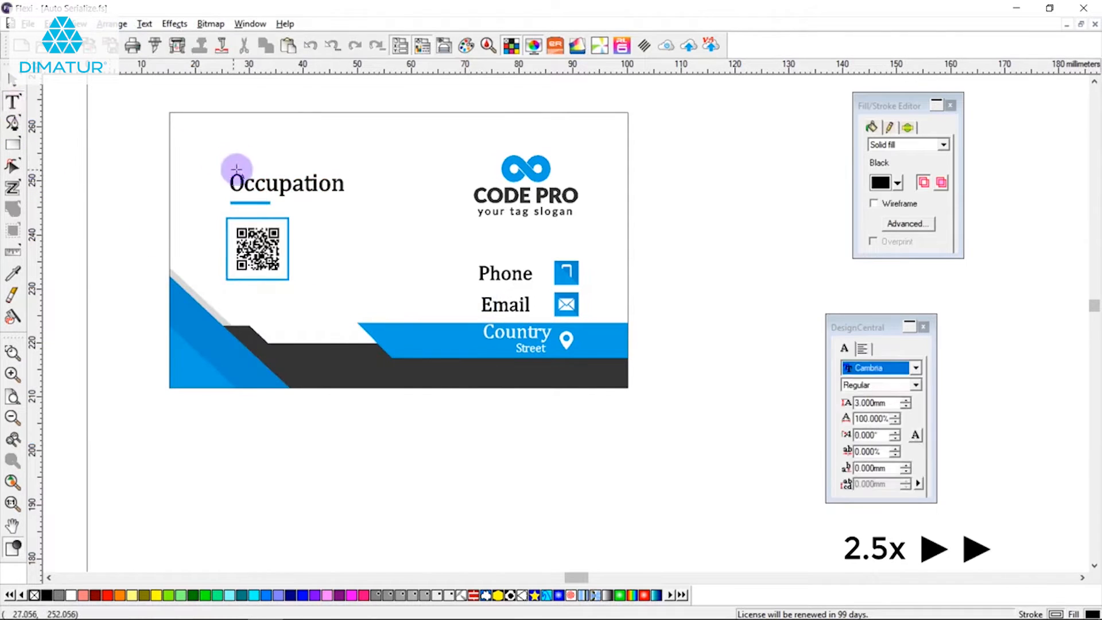
pyautogui.click(232, 152)
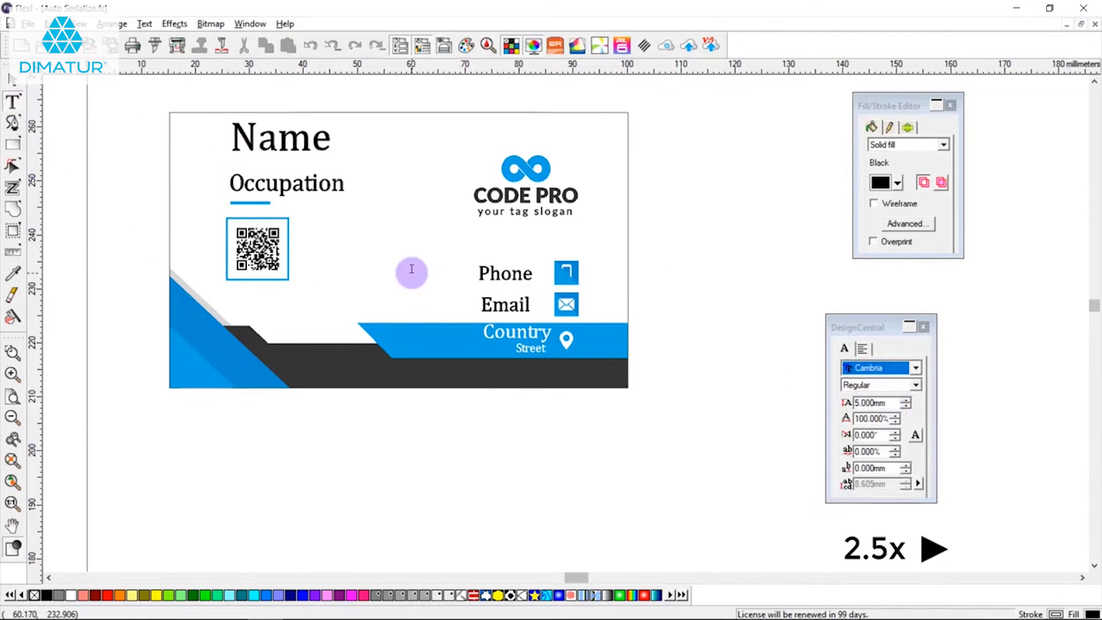
pyautogui.click(12, 81)
# Step: Align the left edges of "Name" and "Occupation" and place both slightly lower, closer to the blue line
pyautogui.click(234, 137)
pyautogui.keyDown('shift'); pyautogui.click(261, 182); pyautogui.keyUp('shift')
pyautogui.click(112, 23)
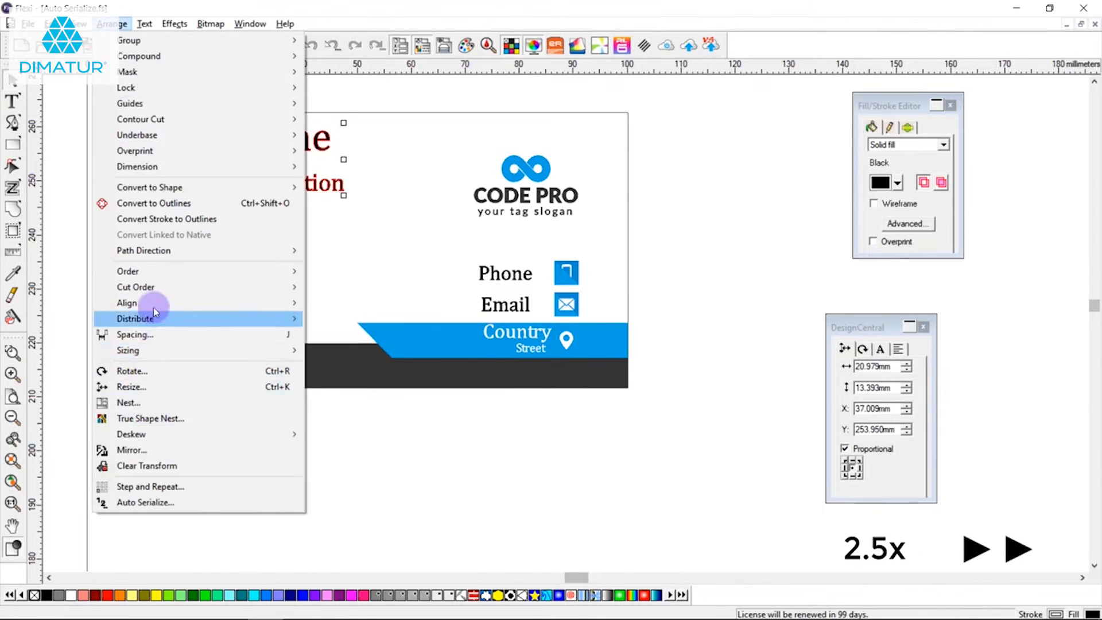
pyautogui.click(312, 245)
pyautogui.click(435, 463)
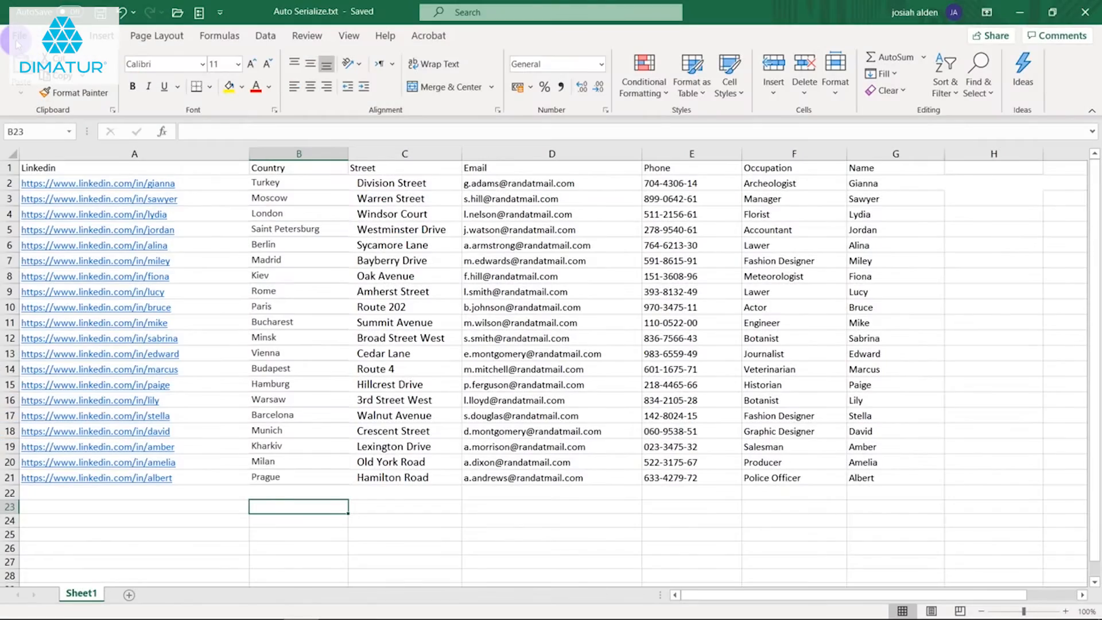
# Step: Save the Excel spreadsheet as the MS-DOS text file Auto Serialize.txt in the auto serialization folder
pyautogui.click(20, 35)
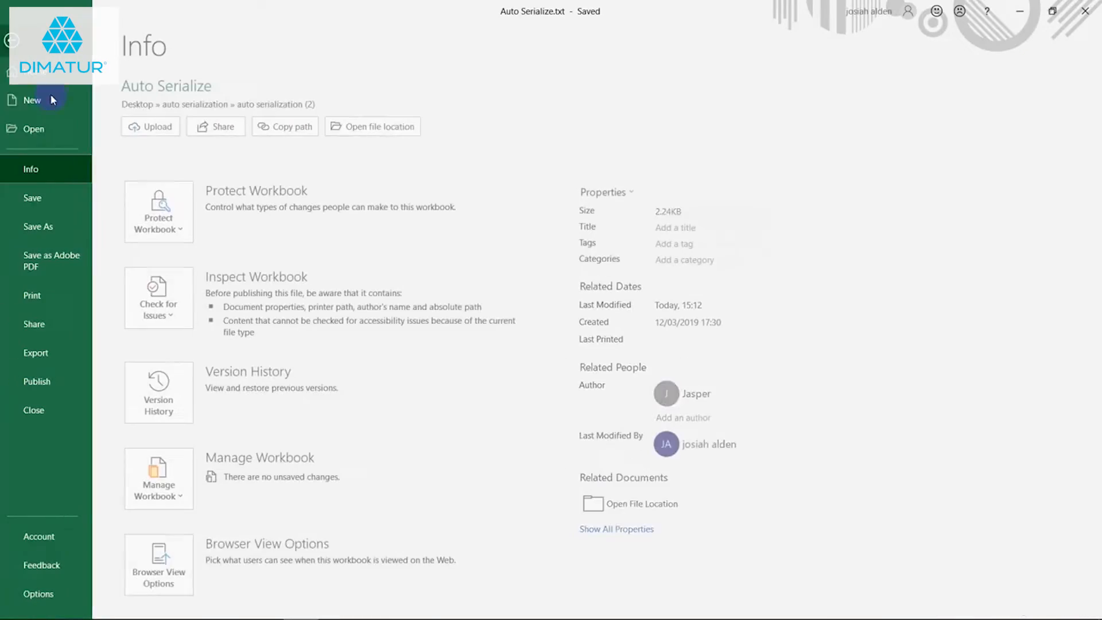
pyautogui.click(64, 228)
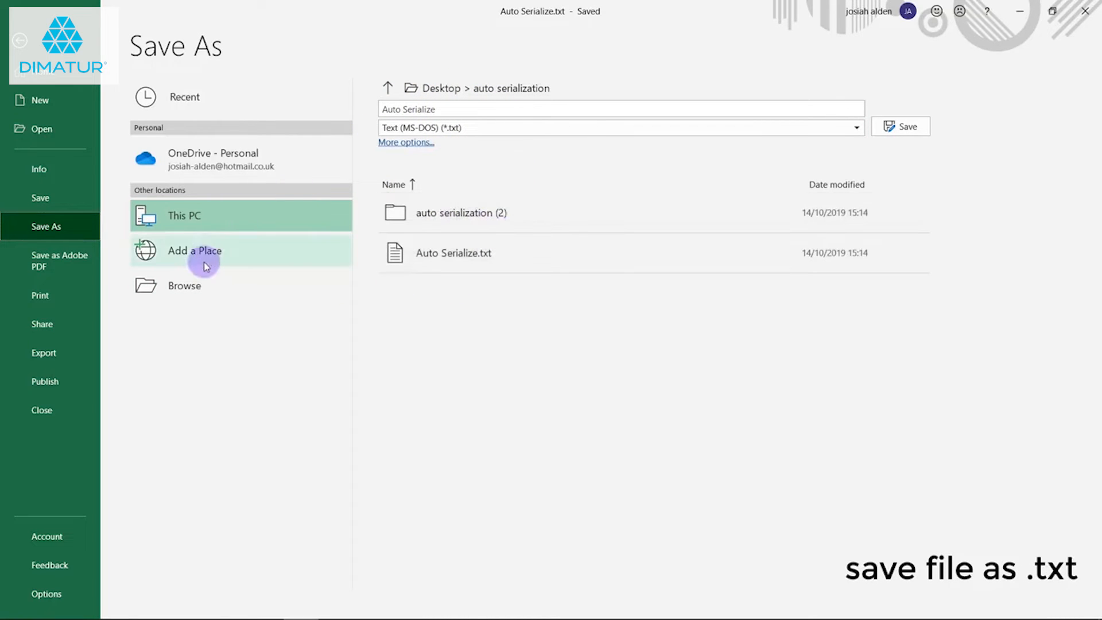
pyautogui.click(209, 280)
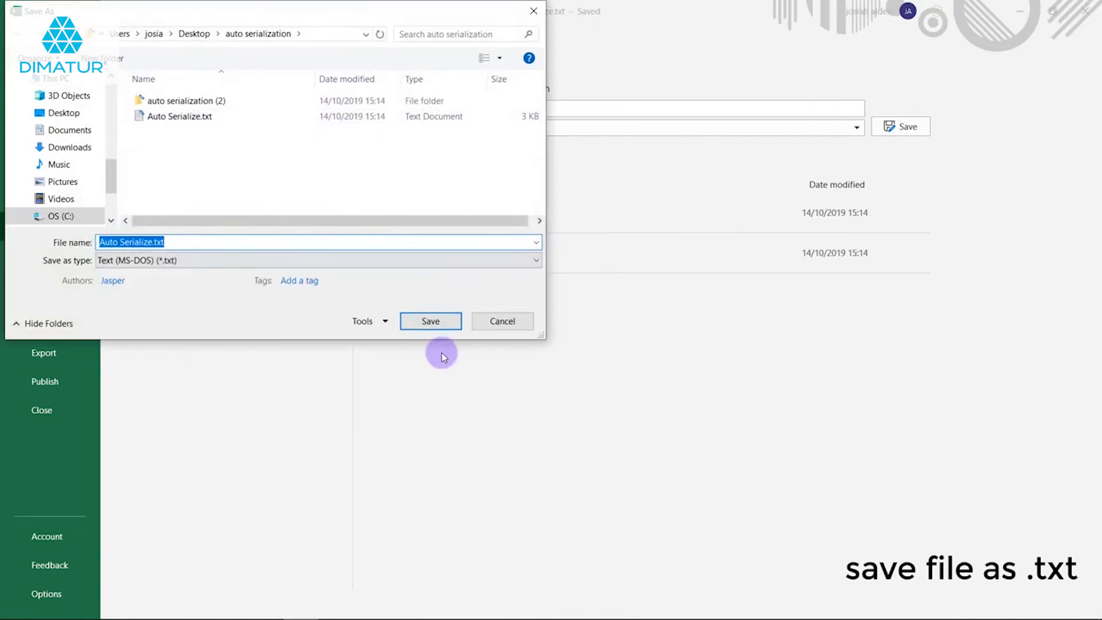
pyautogui.click(443, 322)
pyautogui.click(581, 315)
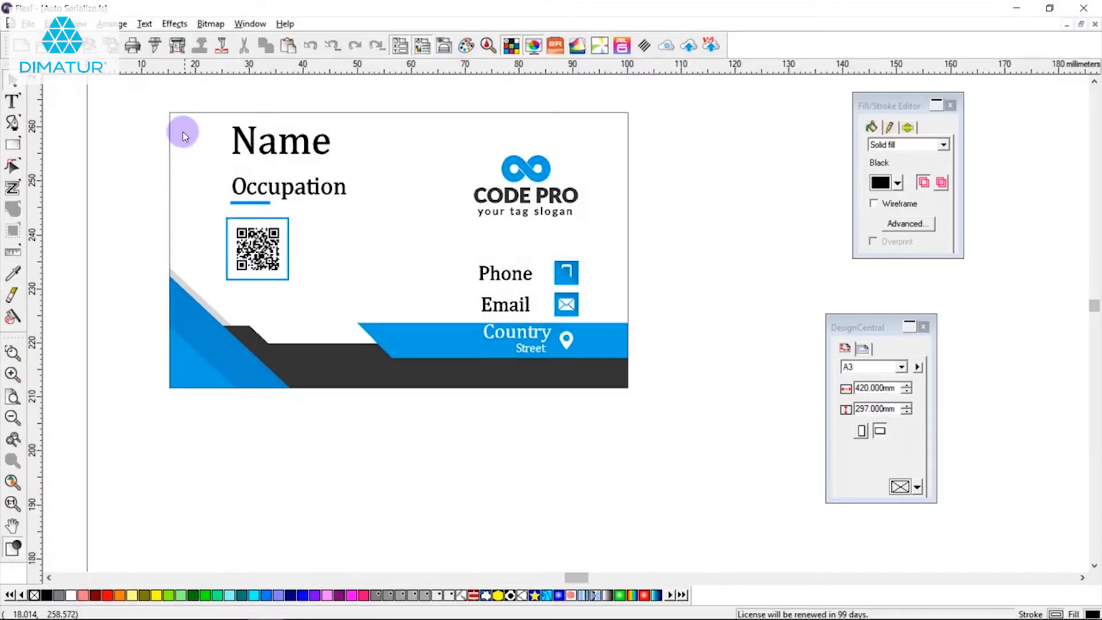
# Step: Start Auto Serialize on the whole Flexi card and choose all text fields from Linkedin to Name for replacement
pyautogui.moveTo(135, 102); pyautogui.dragTo(689, 402)
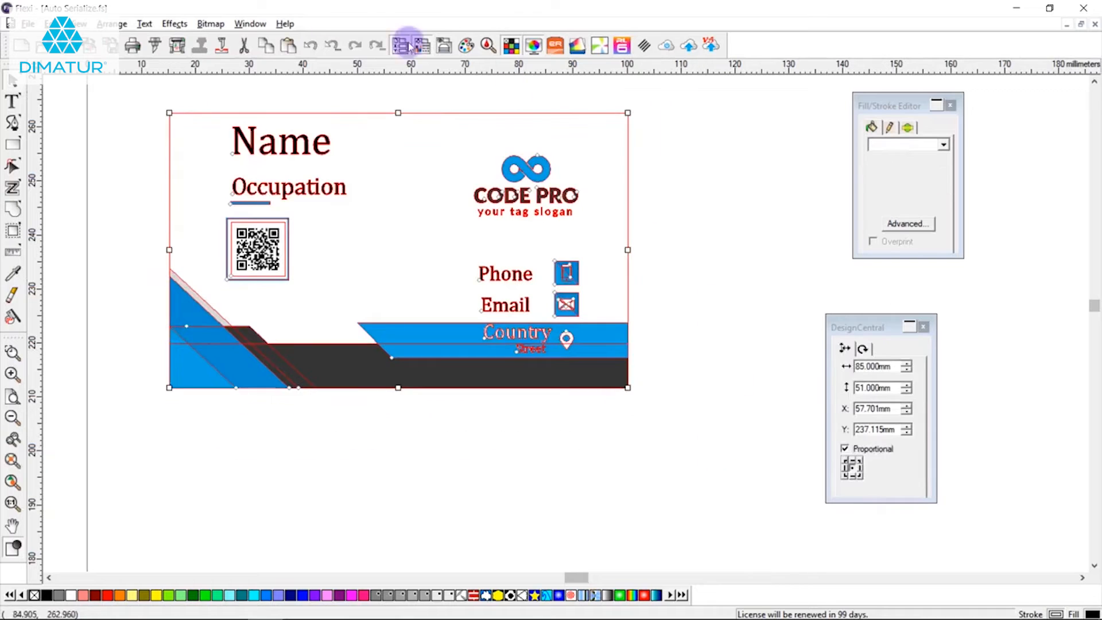
pyautogui.click(115, 24)
pyautogui.click(175, 502)
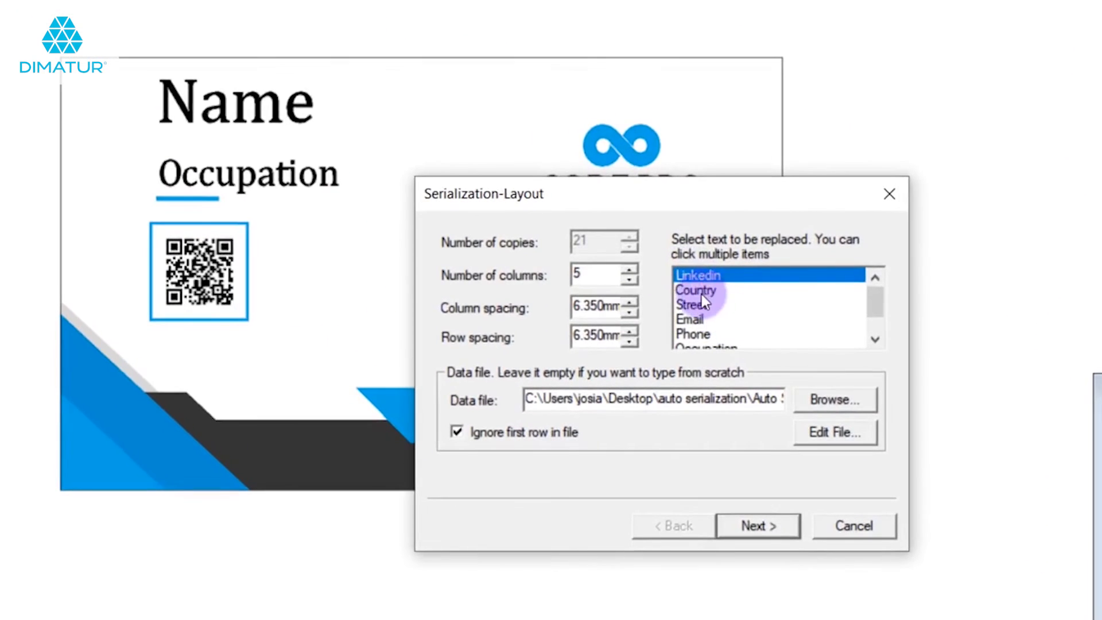
pyautogui.moveTo(701, 301); pyautogui.dragTo(698, 342)
pyautogui.scroll(-1, 711, 317)
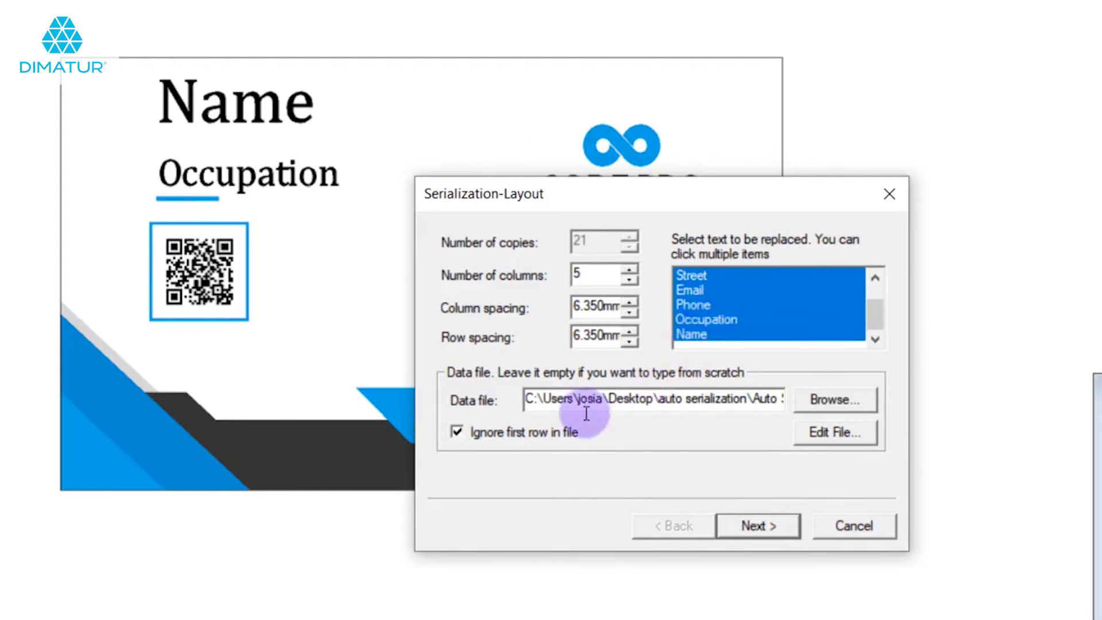
# Step: Load the saved Auto Serialize text file as the data file and continue to the data source page
pyautogui.click(817, 400)
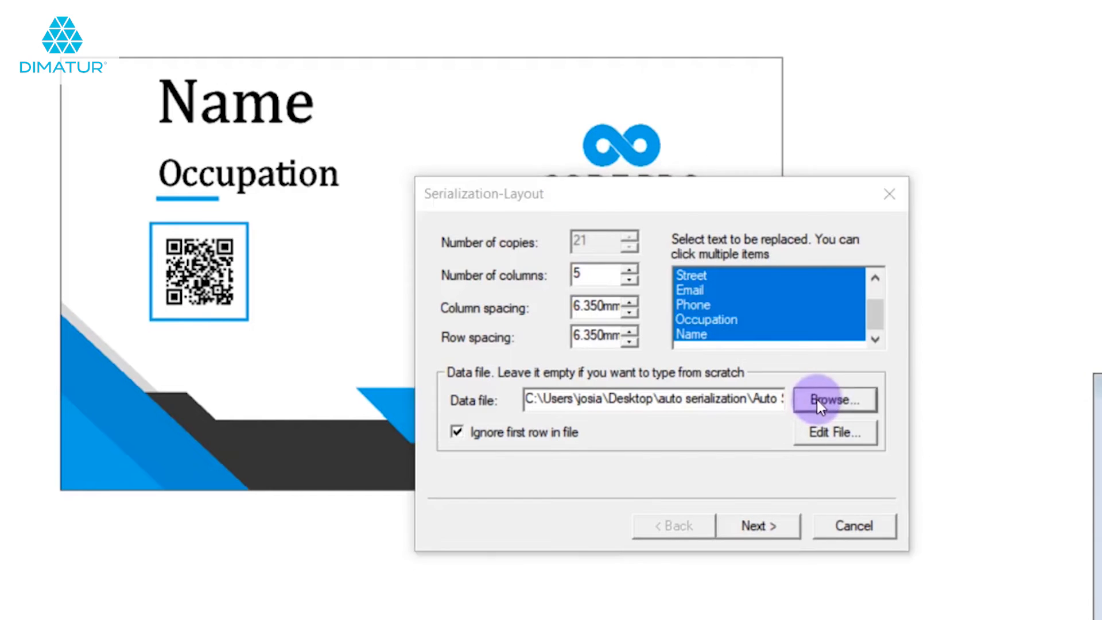
pyautogui.doubleClick(604, 264)
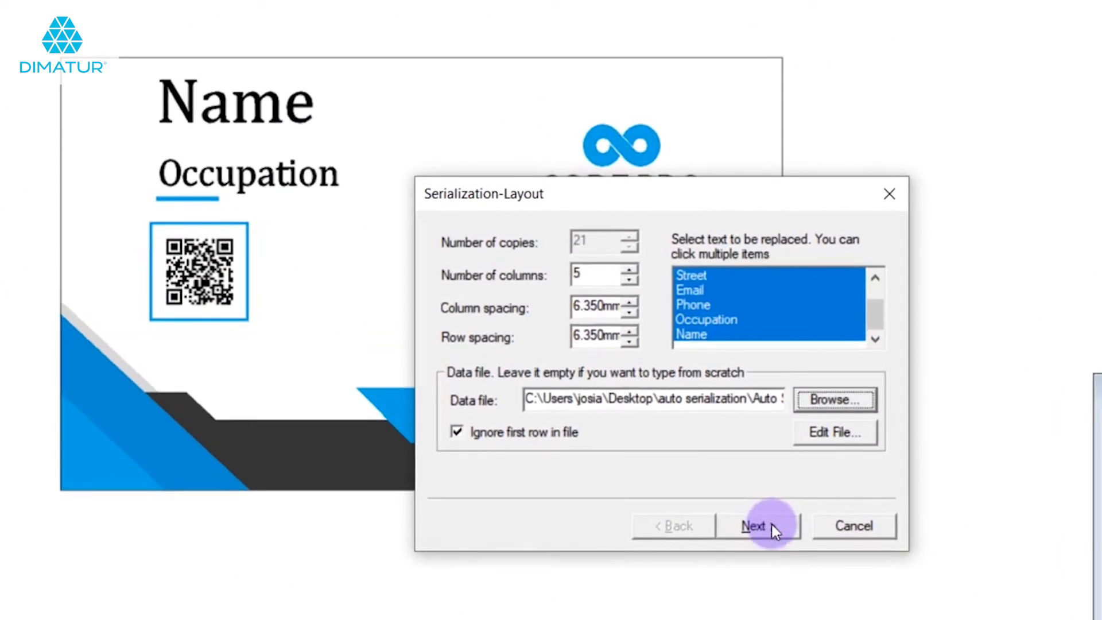
pyautogui.click(755, 526)
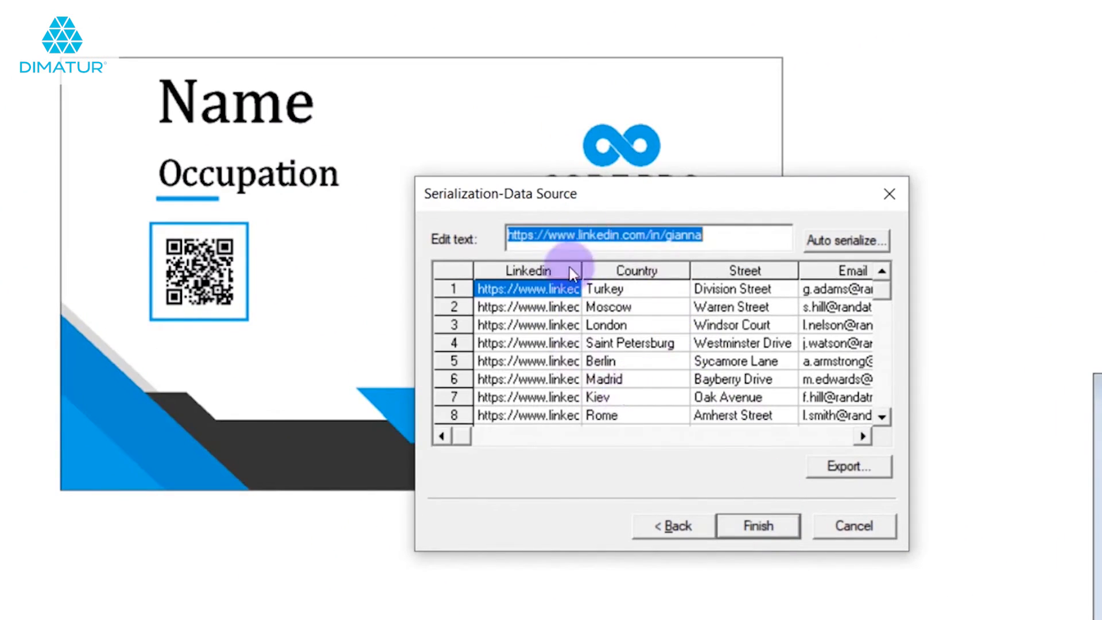
# Step: Check the imported data columns against the Excel spreadsheet and finish the serialization to generate the cards
pyautogui.click(863, 436)
pyautogui.click(863, 436)
pyautogui.click(863, 436)
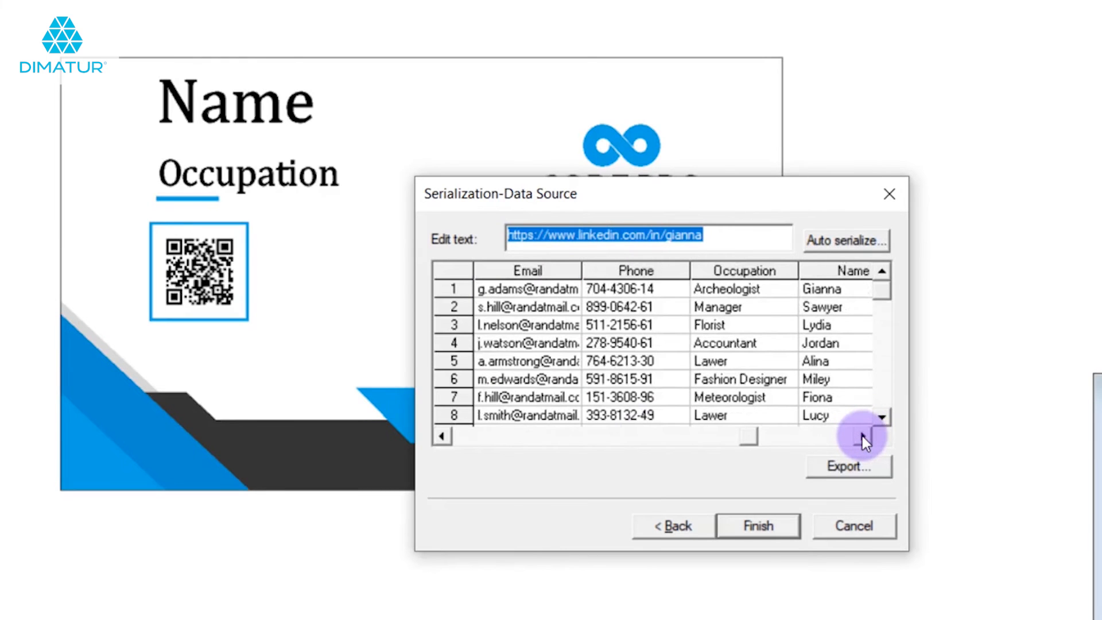
pyautogui.click(862, 435)
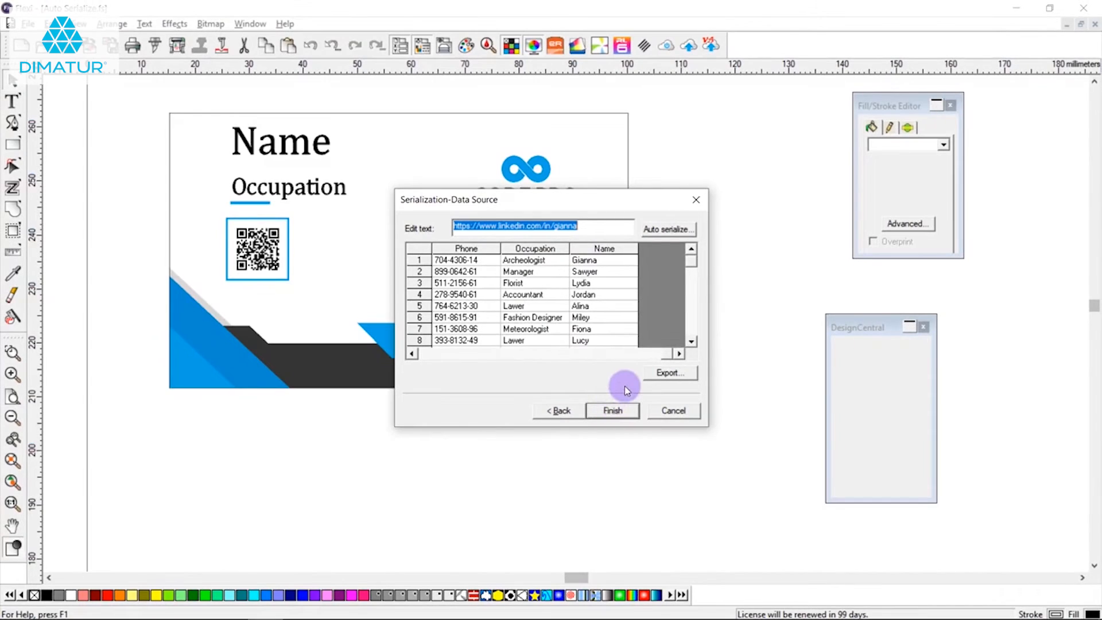
pyautogui.hotkey('alt', 'Tab')
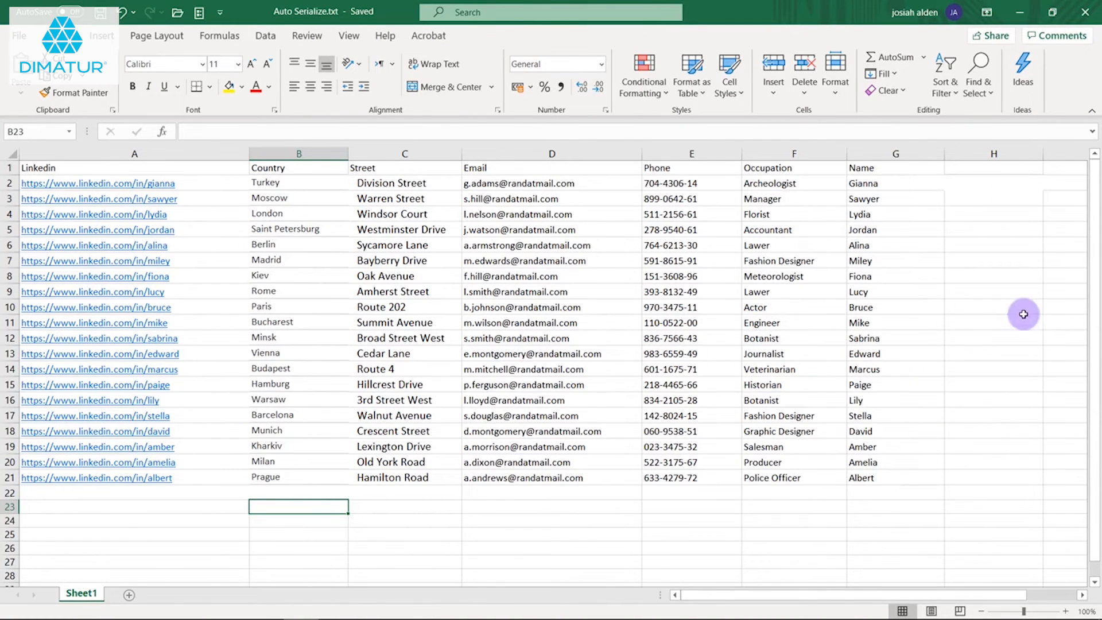
pyautogui.hotkey('alt', 'Tab')
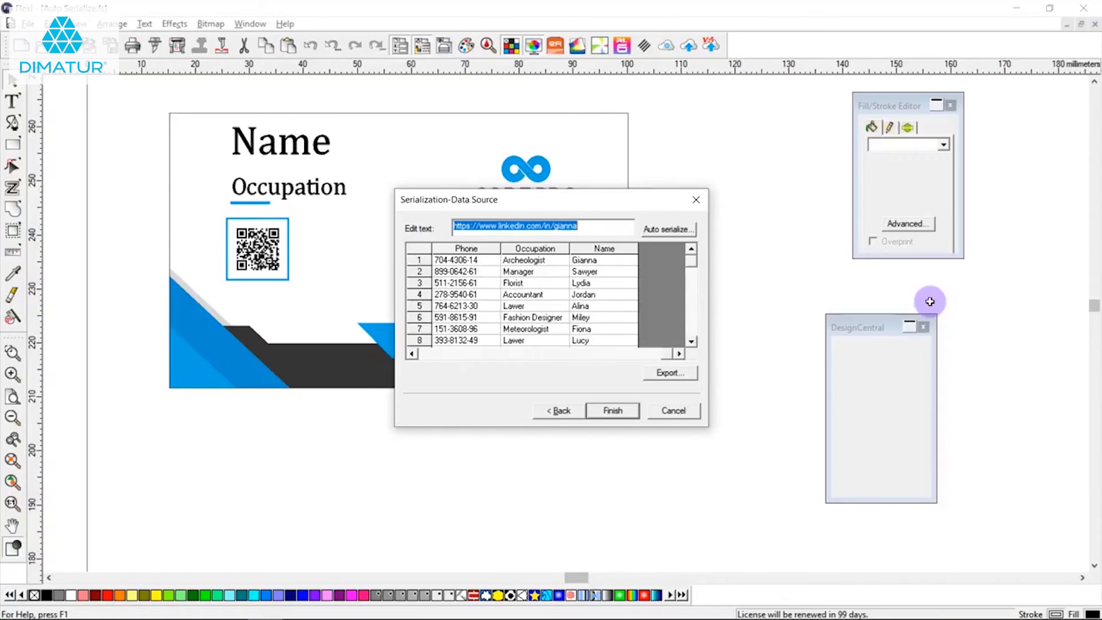
pyautogui.click(613, 418)
pyautogui.click(733, 366)
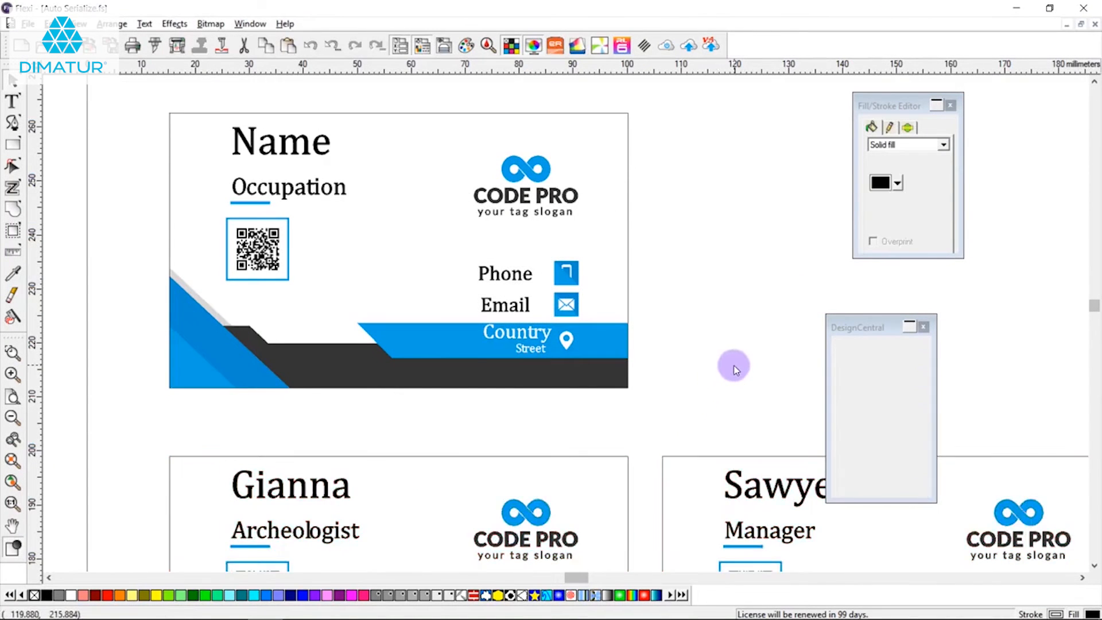
# Step: Move the DesignCentral and Fill/Stroke Editor panels off the generated cards
pyautogui.scroll(-2, 732, 366)
pyautogui.scroll(-1, 733, 367)
pyautogui.scroll(-3, 731, 364)
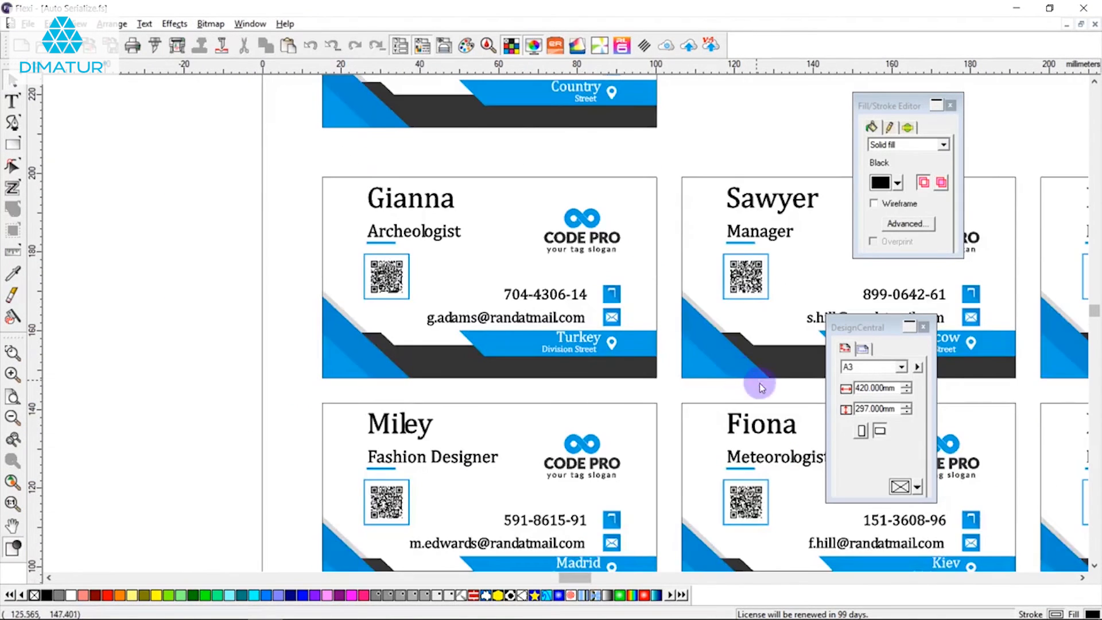
pyautogui.scroll(-2, 975, 416)
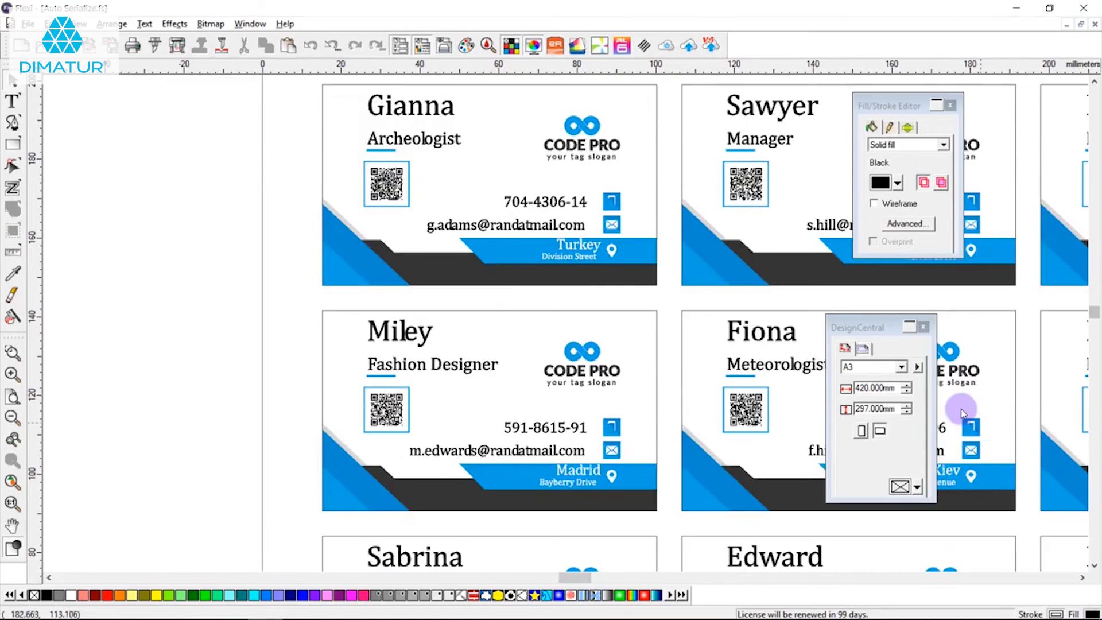
pyautogui.moveTo(859, 326); pyautogui.dragTo(140, 92)
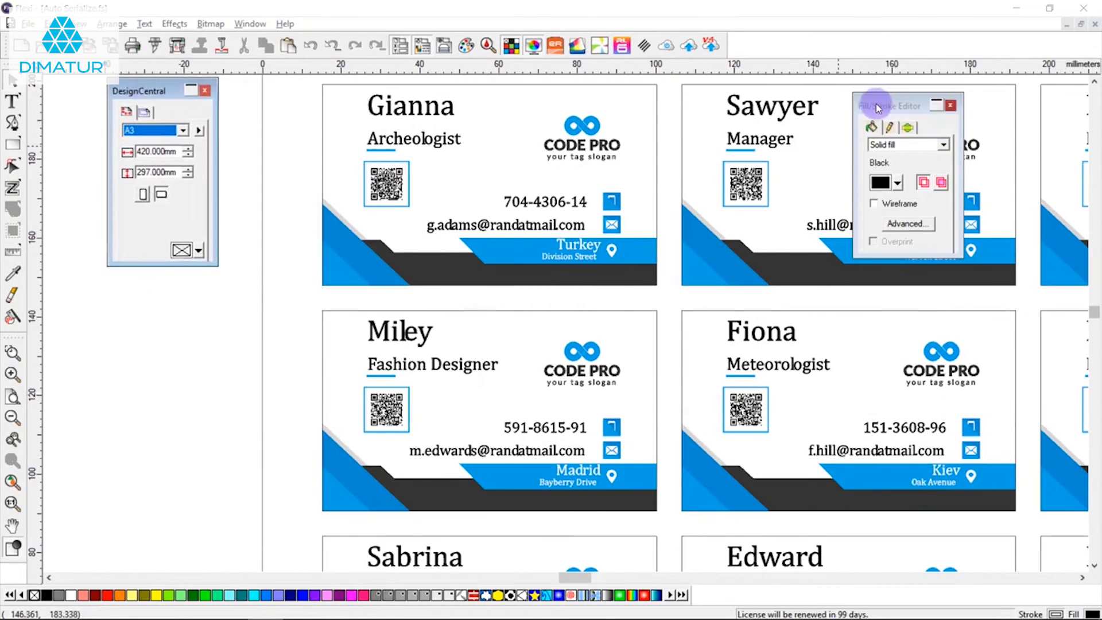
pyautogui.moveTo(873, 106)
pyautogui.mouseDown()
pyautogui.moveTo(176, 281)
pyautogui.moveTo(104, 289)
pyautogui.mouseUp()
# Step: Look over all rows of generated cards, checking their names, contact details and QR codes
pyautogui.scroll(-3, 812, 358)
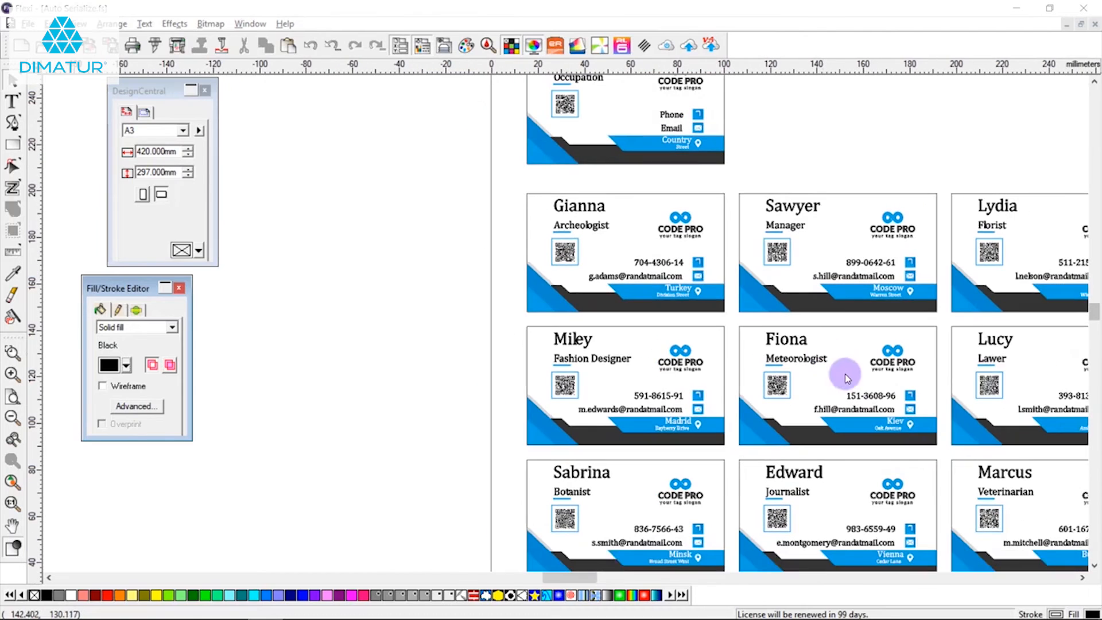
pyautogui.click(1082, 578)
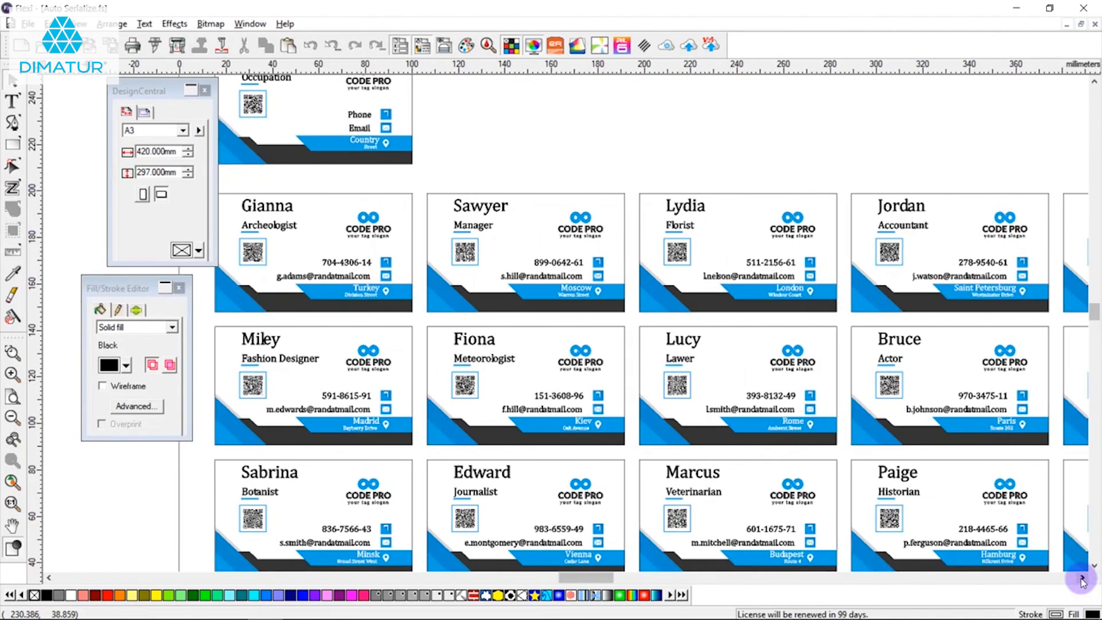
pyautogui.scroll(-3, 1039, 460)
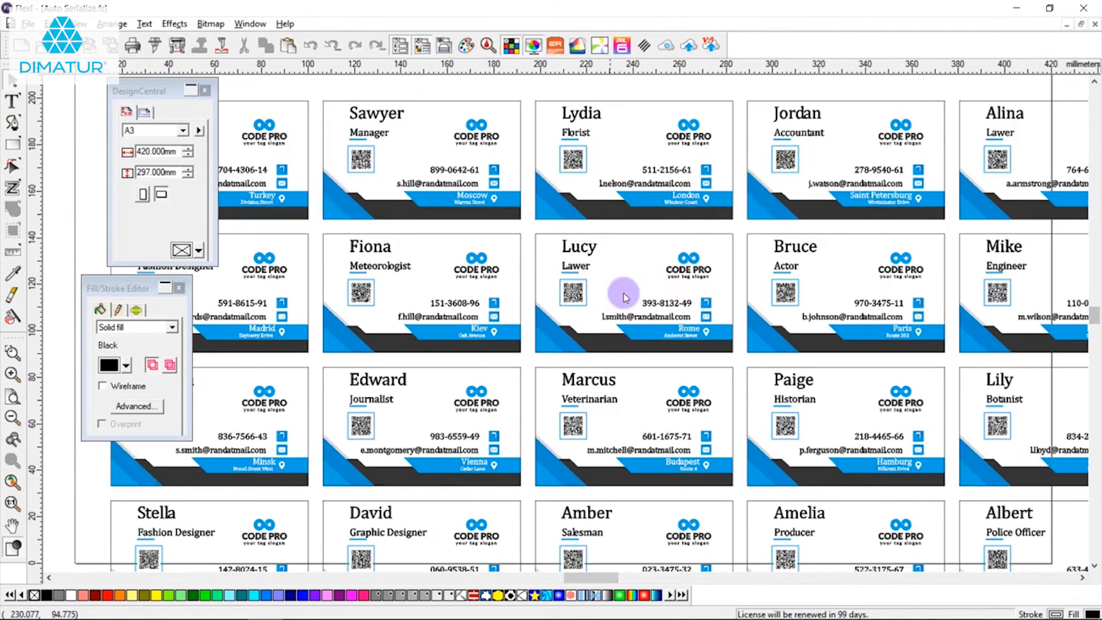
pyautogui.scroll(-1, 808, 415)
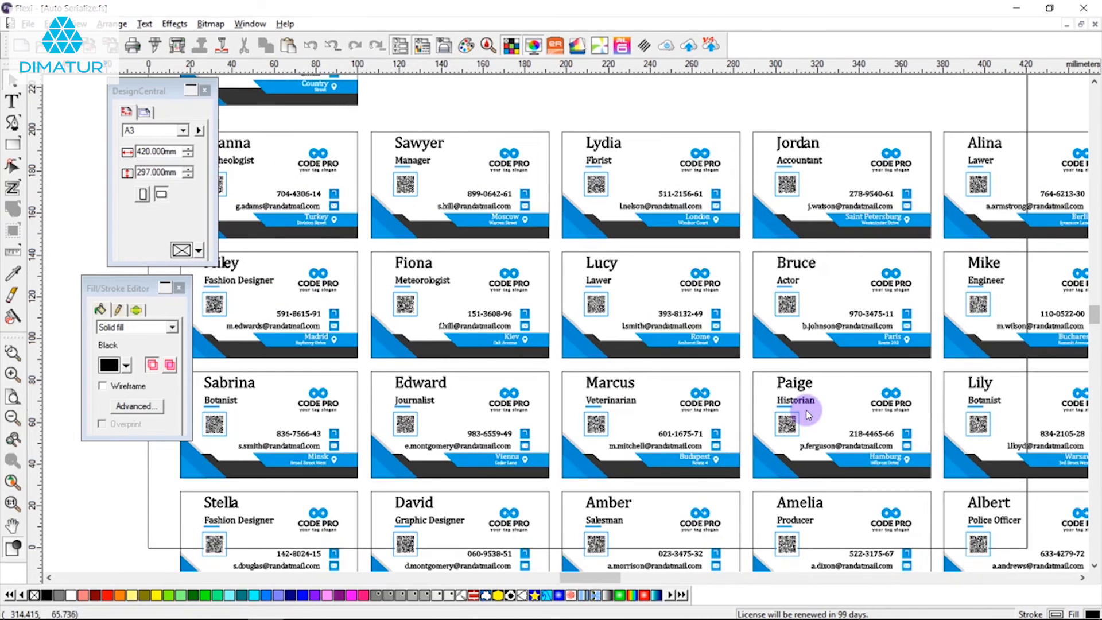
pyautogui.scroll(2, 654, 181)
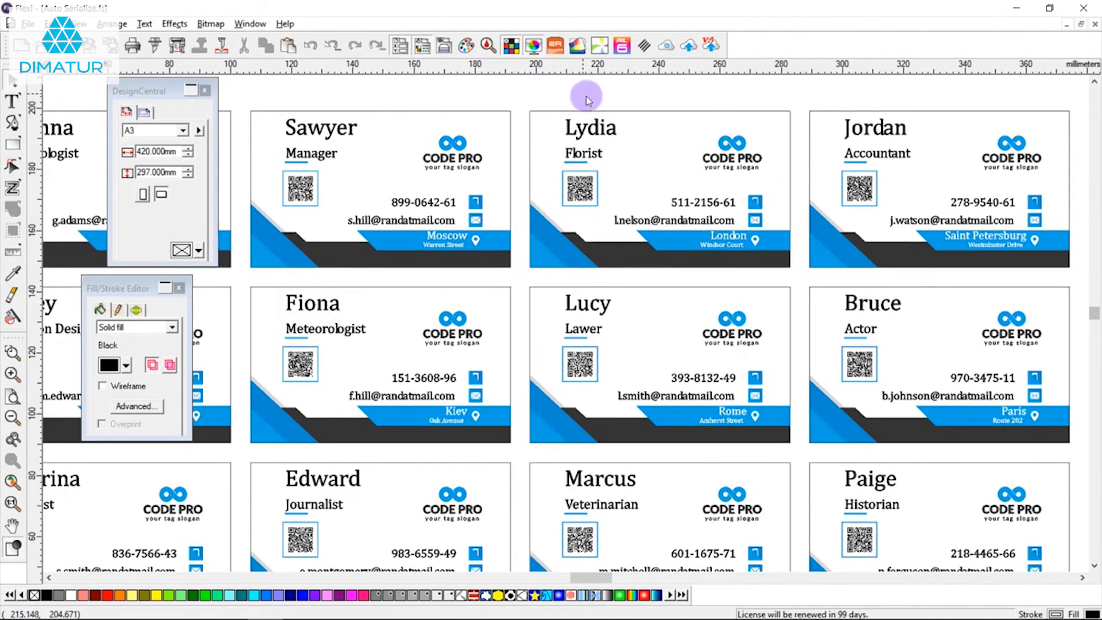
# Step: Convert the QR code on the Florist card back to text and inspect the link it contains
pyautogui.rightClick(586, 96)
pyautogui.click(580, 189)
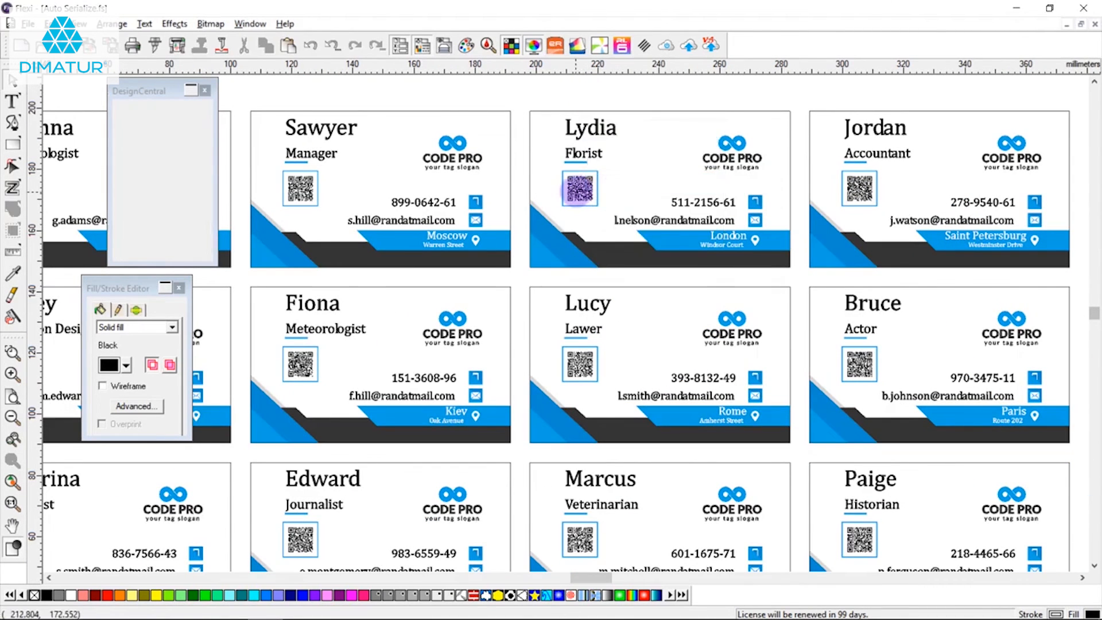
pyautogui.click(145, 24)
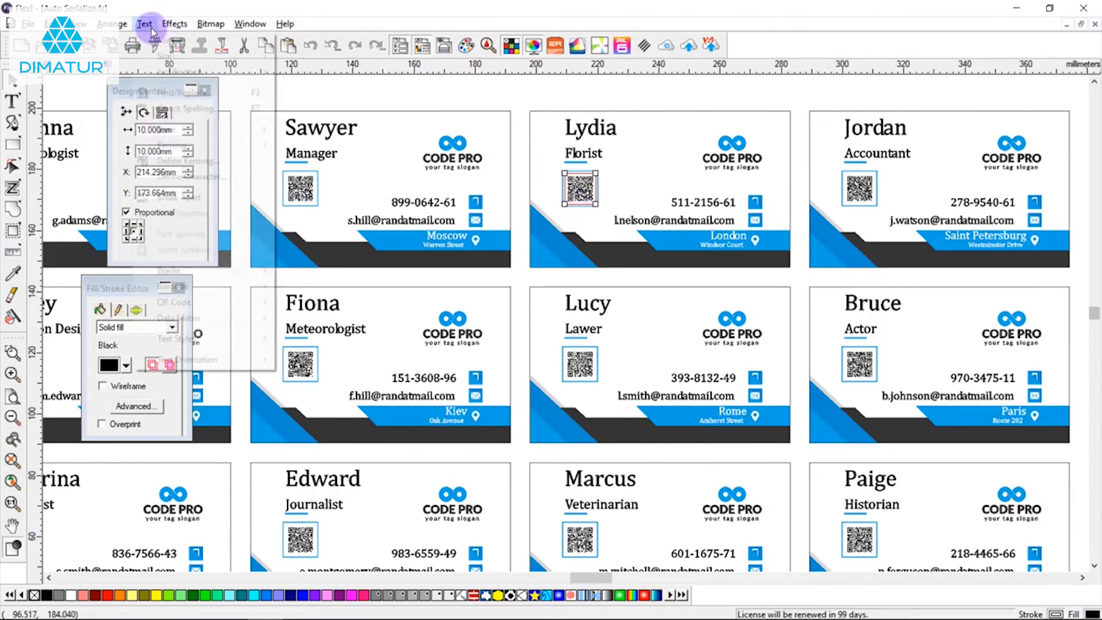
pyautogui.moveTo(229, 301)
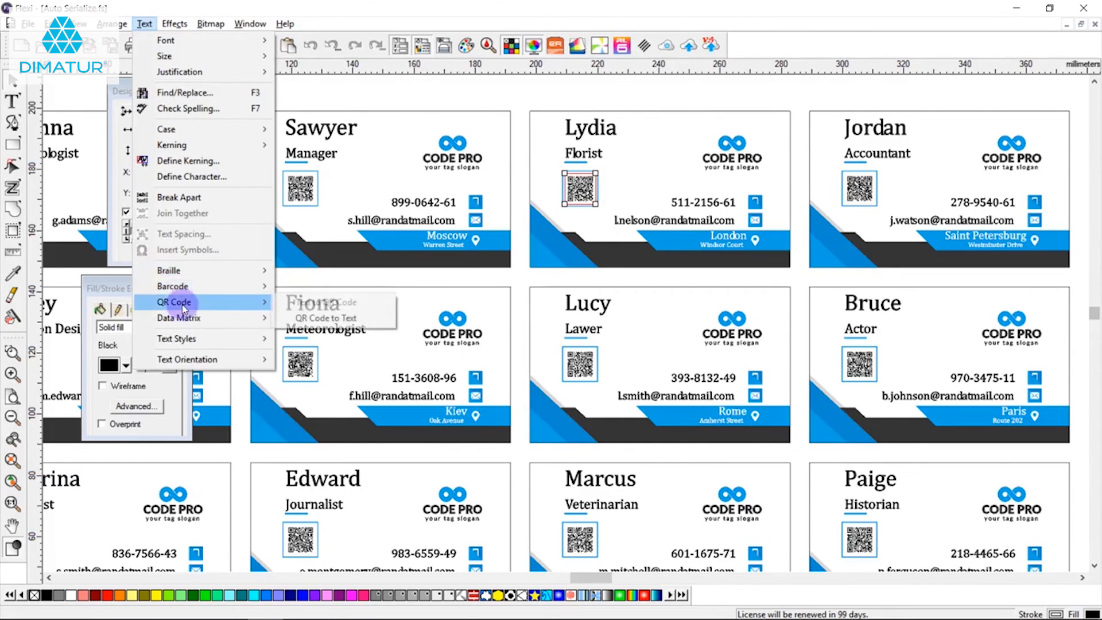
pyautogui.click(324, 319)
pyautogui.scroll(8, 606, 221)
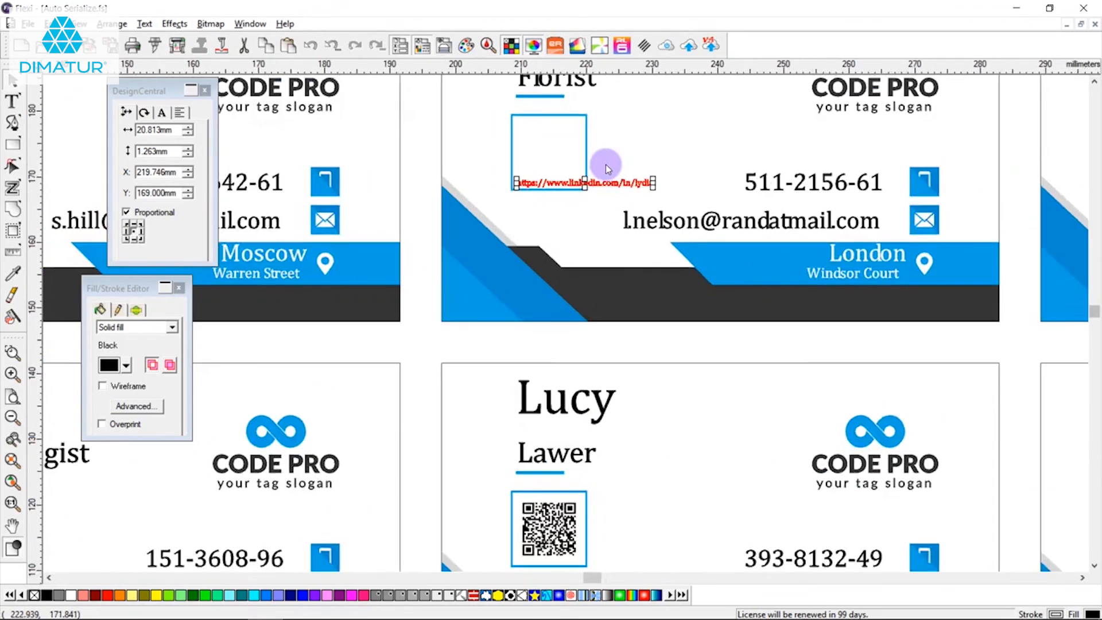
pyautogui.scroll(5, 658, 204)
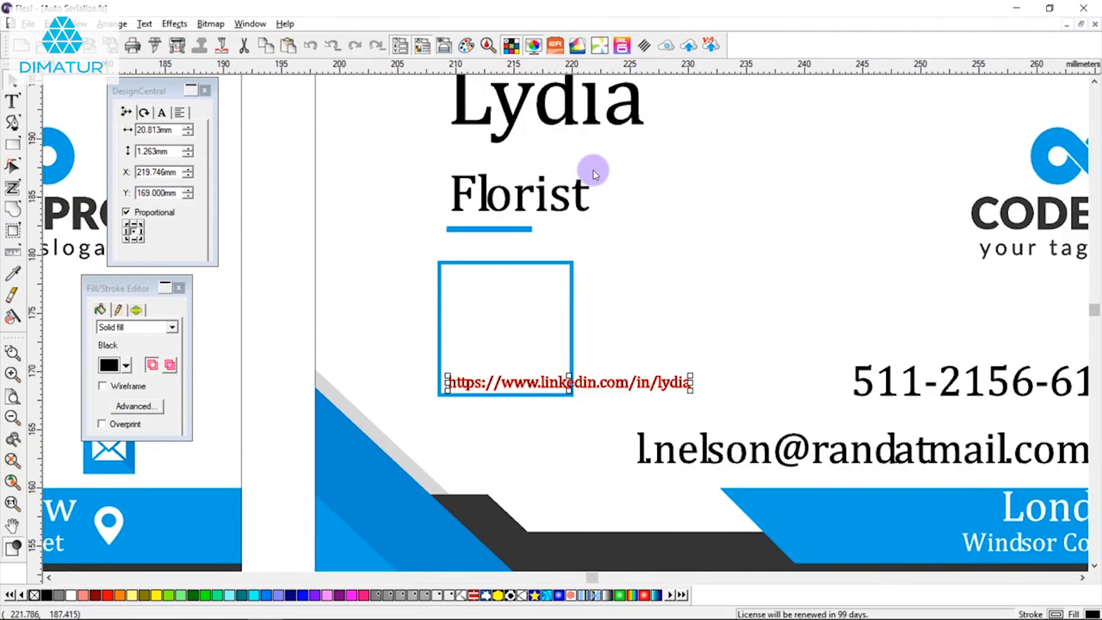
pyautogui.scroll(-2, 606, 215)
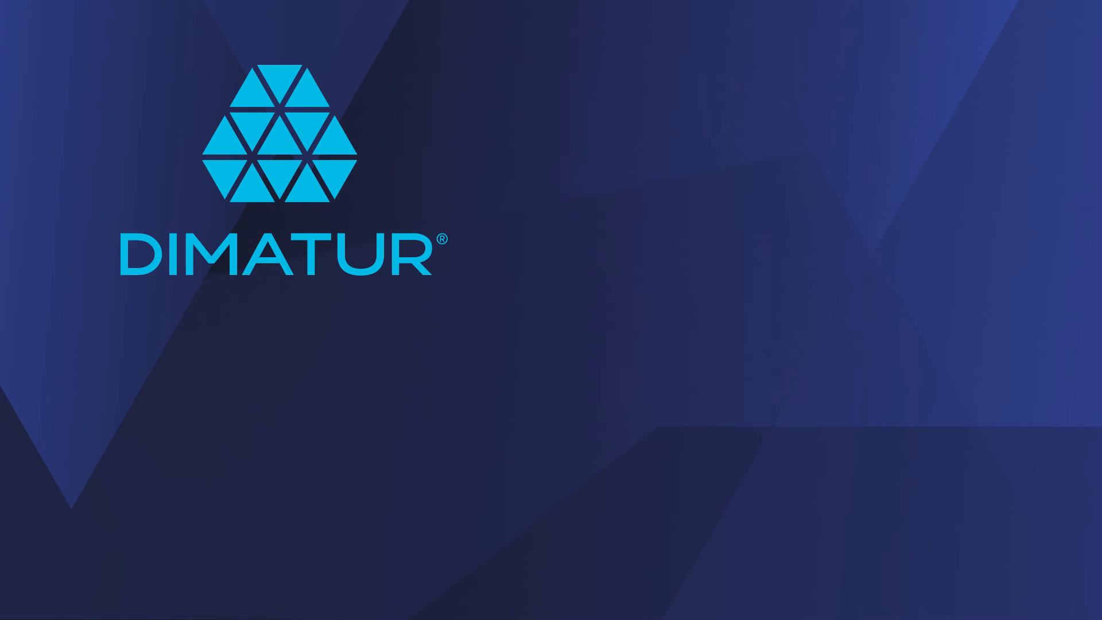